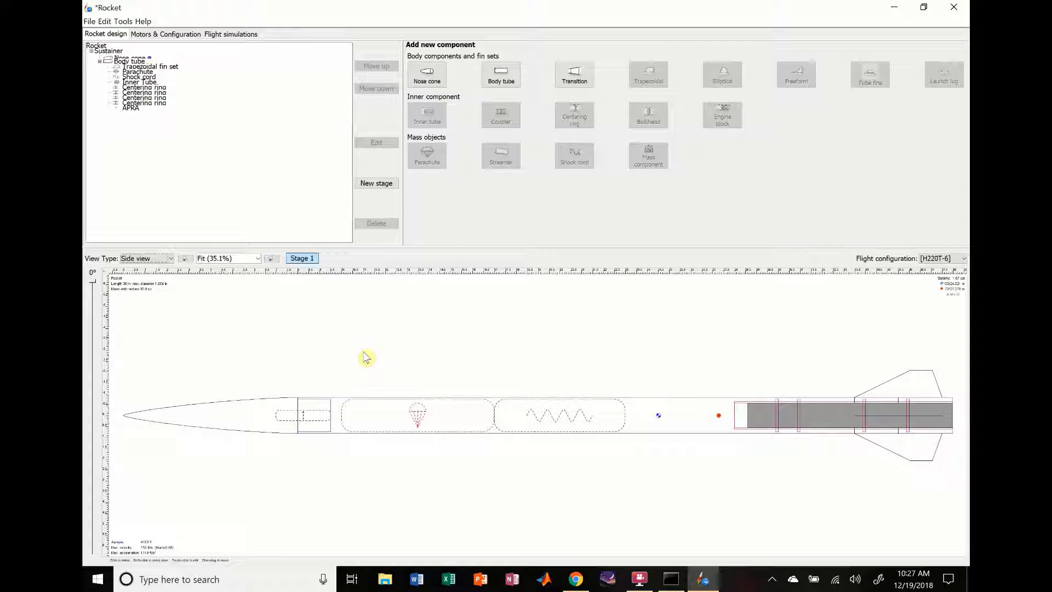
# - Switch the view to 3D Finished and open the body tube's Appearance texture choices
pyautogui.click(154, 258)
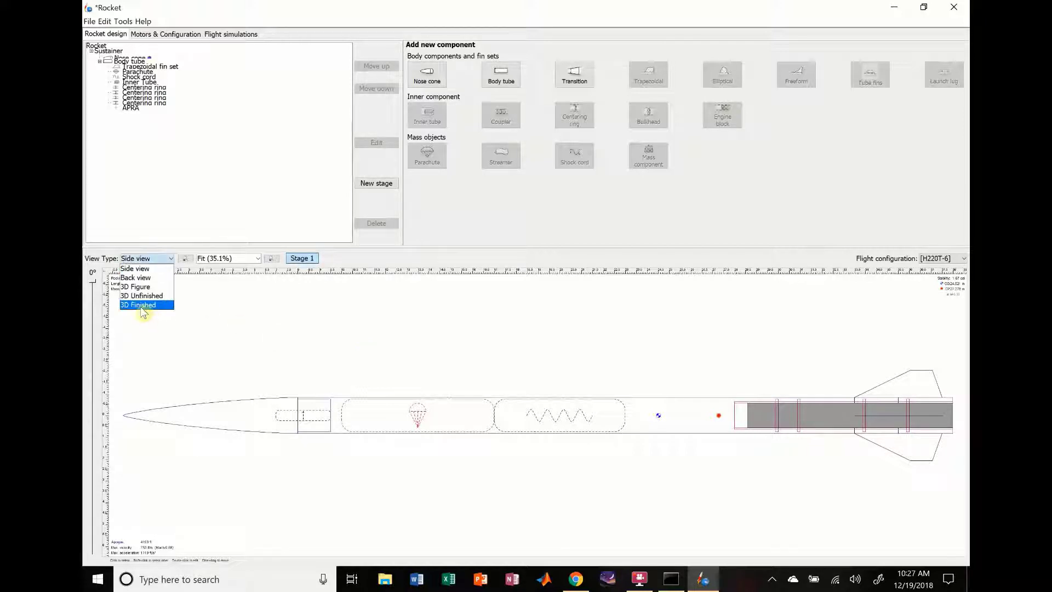
pyautogui.click(141, 306)
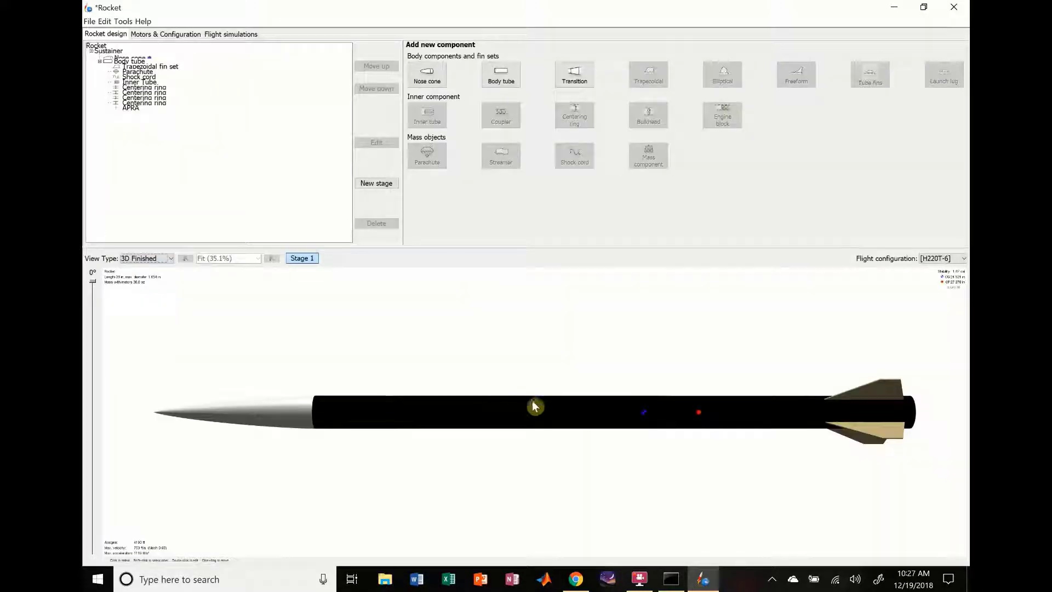
pyautogui.doubleClick(501, 422)
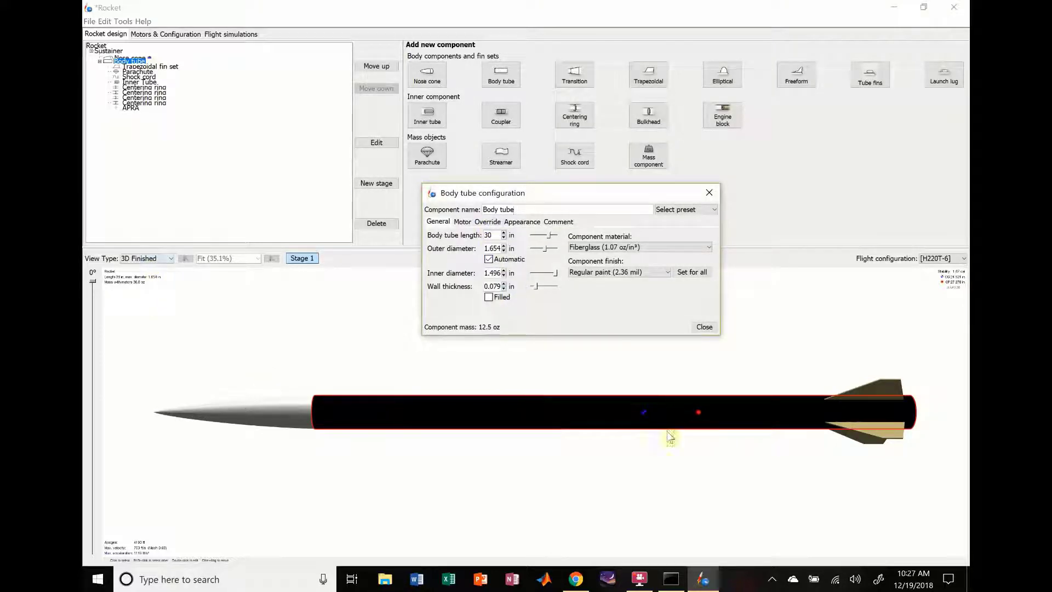
pyautogui.click(489, 223)
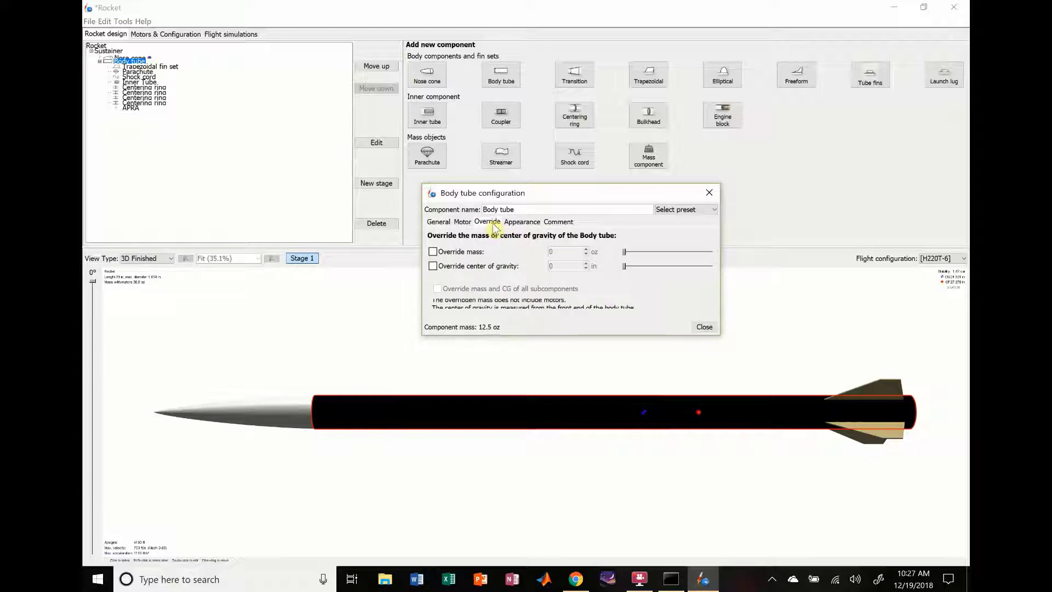
pyautogui.click(521, 222)
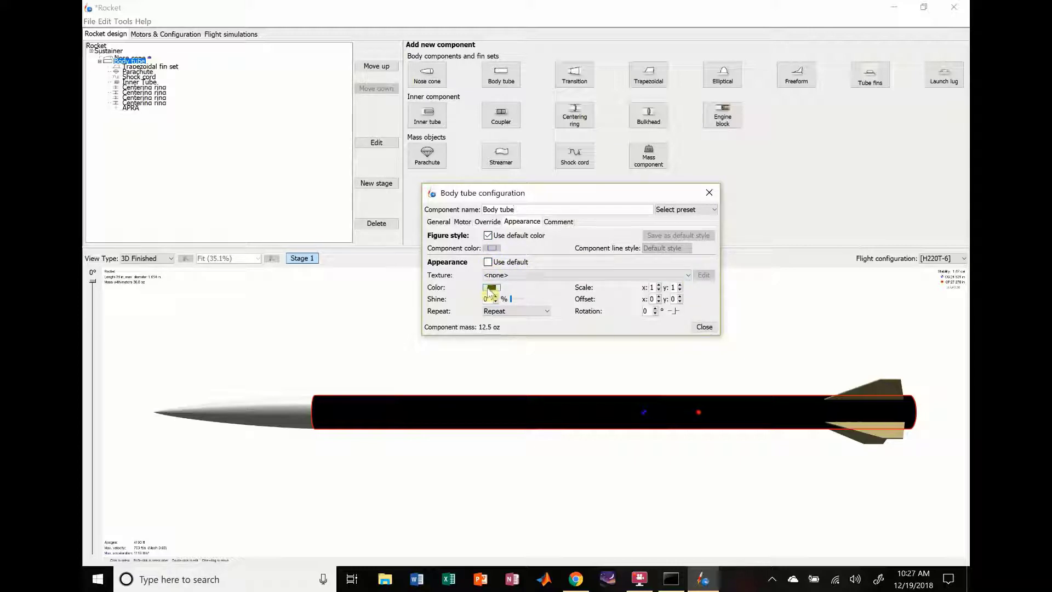
pyautogui.click(688, 276)
# - Load SEDSLOGO from Documents > Rocket Pictures > SA Cup 2019 as the body tube texture
pyautogui.click(512, 296)
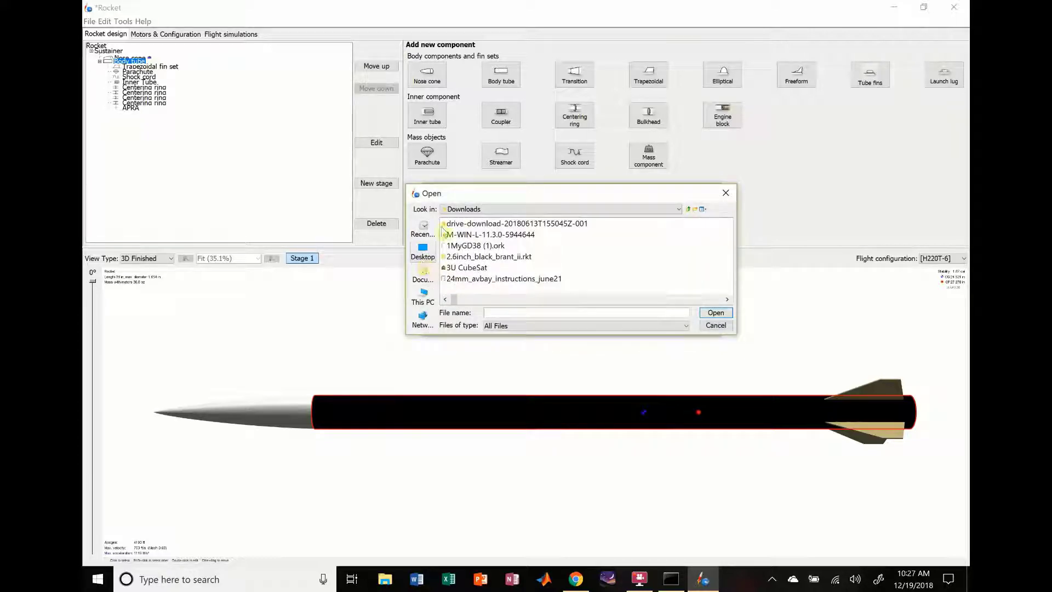
pyautogui.click(486, 210)
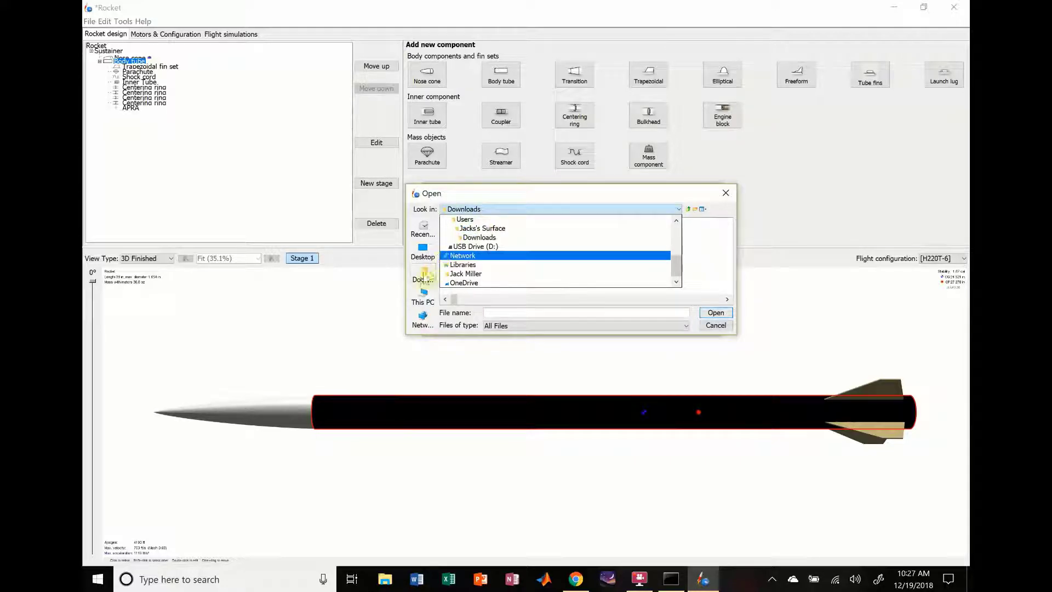
pyautogui.click(463, 246)
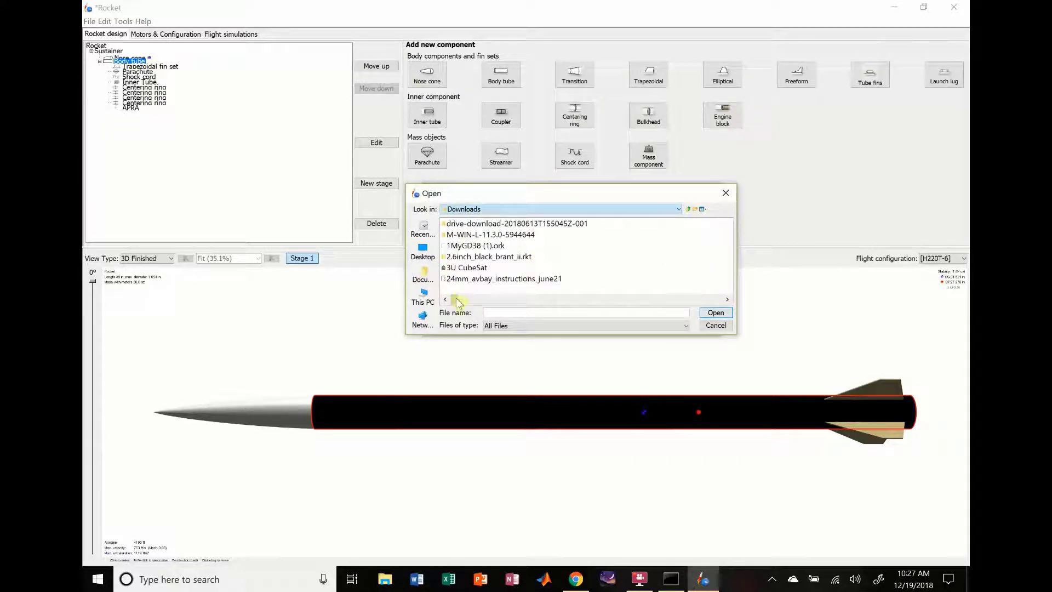
pyautogui.moveTo(454, 299); pyautogui.dragTo(419, 299)
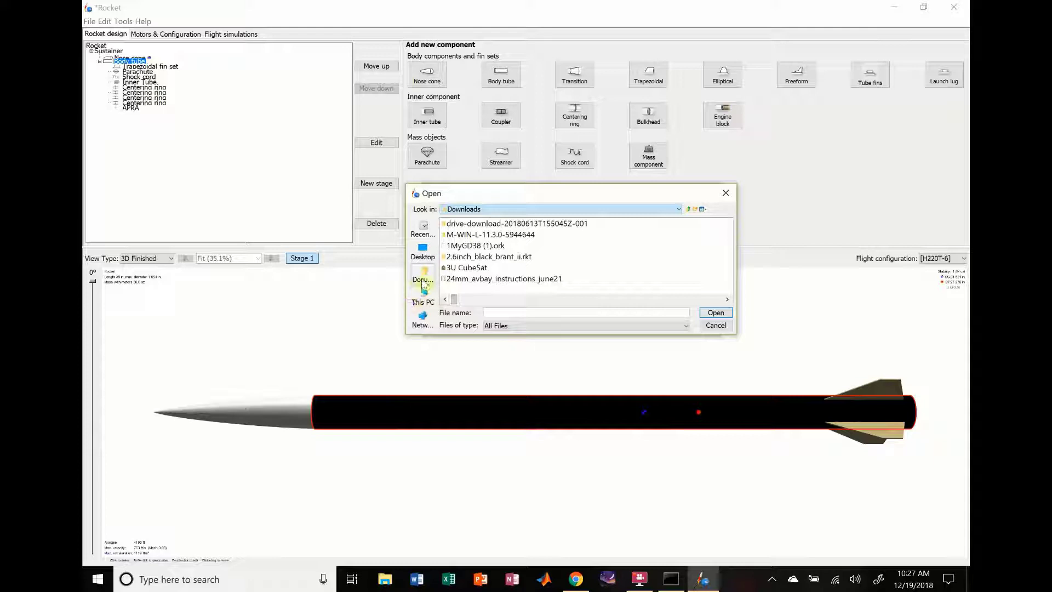
pyautogui.click(423, 277)
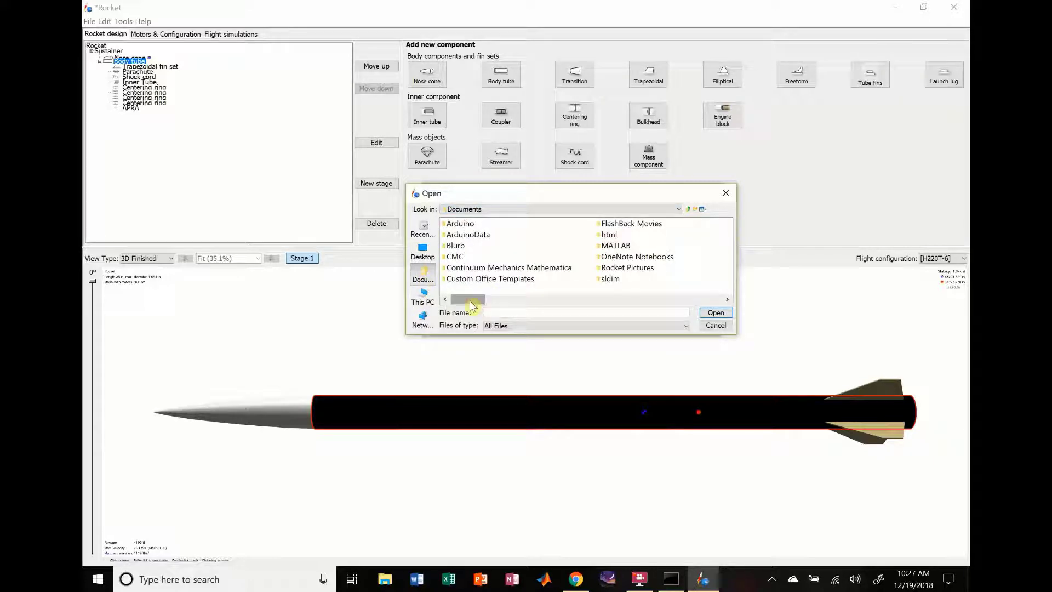
pyautogui.moveTo(471, 302); pyautogui.dragTo(493, 300)
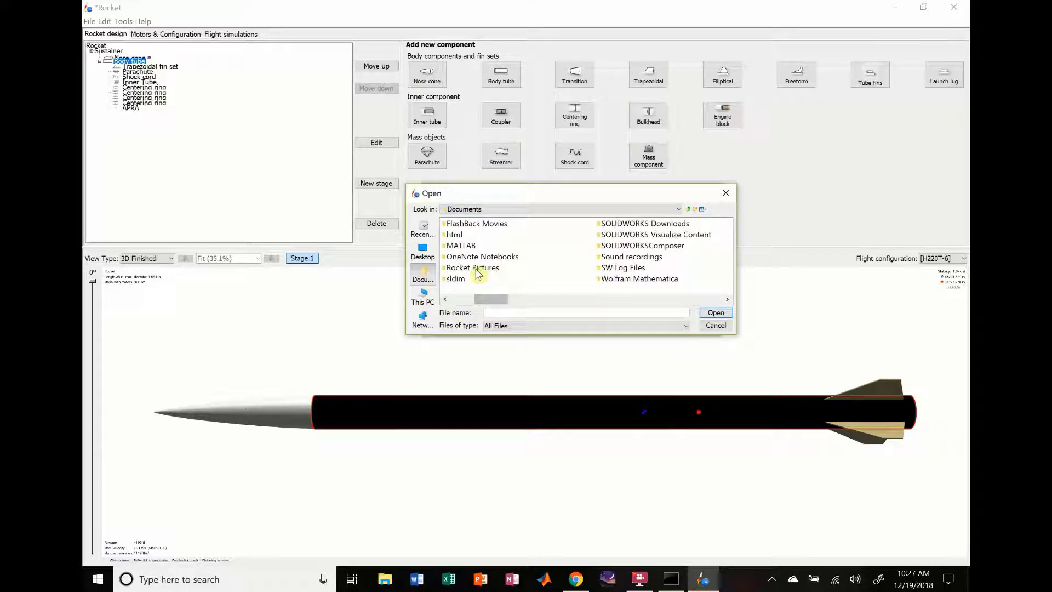
pyautogui.doubleClick(476, 269)
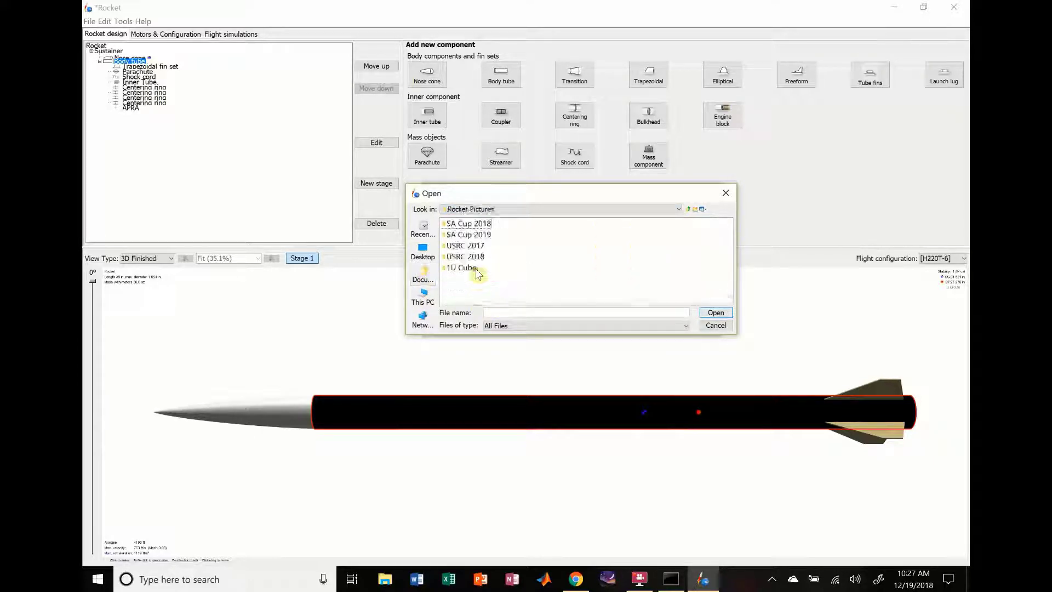
pyautogui.doubleClick(480, 236)
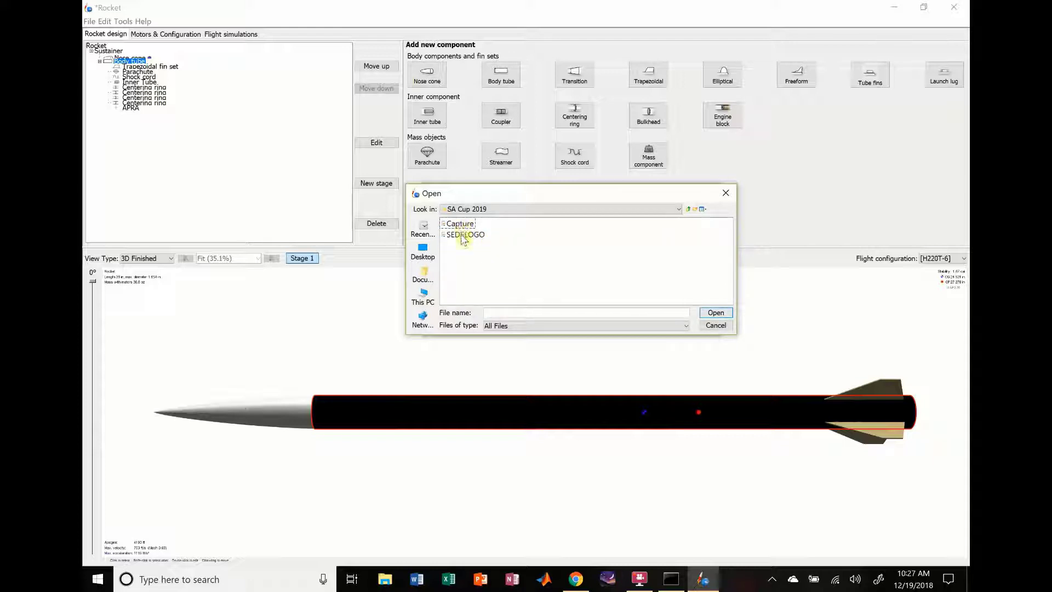
pyautogui.doubleClick(464, 235)
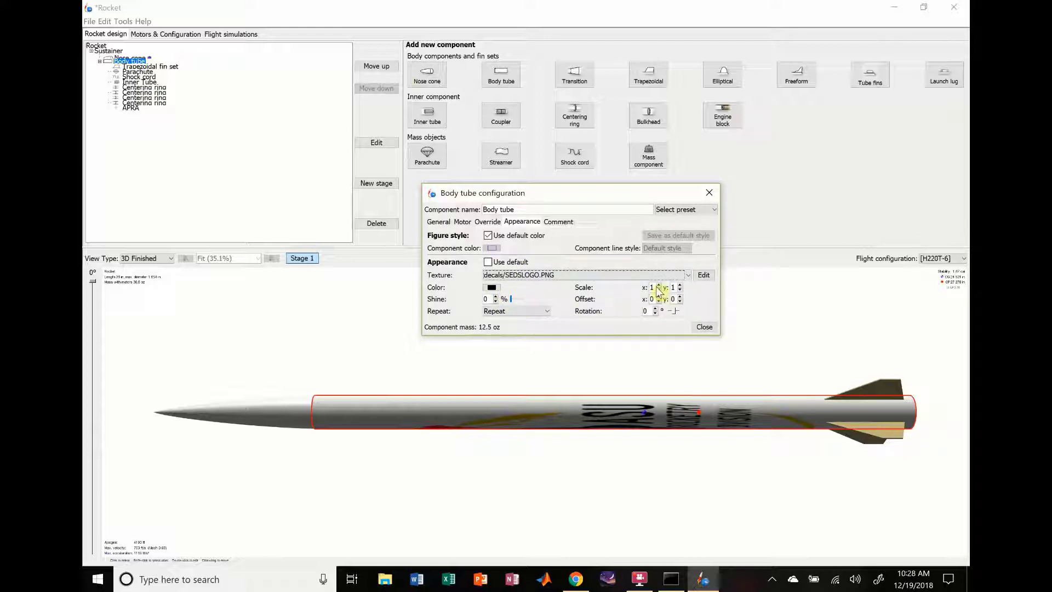
# - Set the body tube texture rotation to 90°, close the settings, and roll the rocket
pyautogui.doubleClick(648, 311)
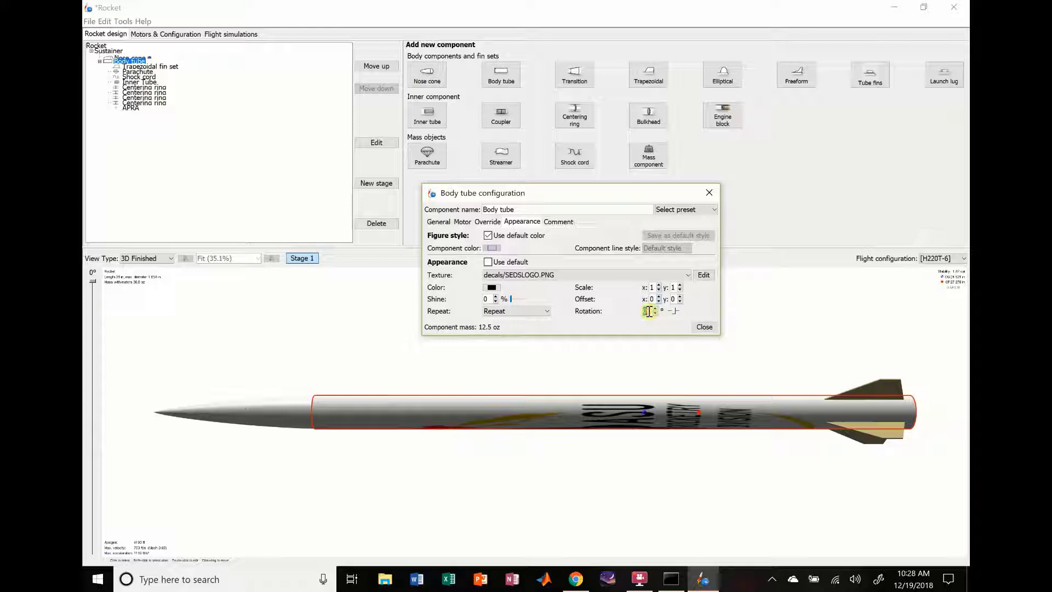
pyautogui.write('90')
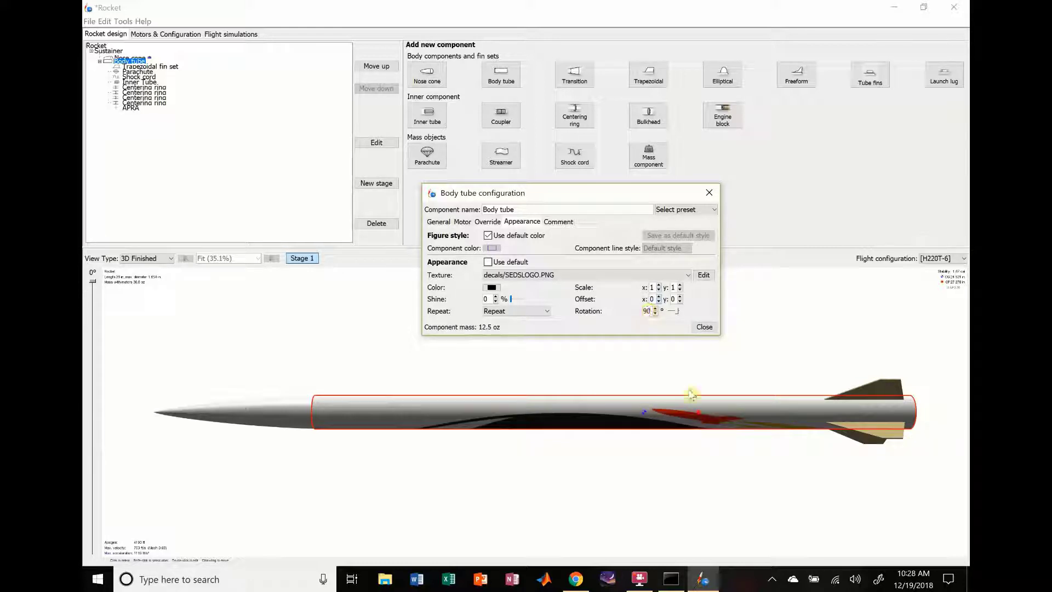
pyautogui.click(678, 375)
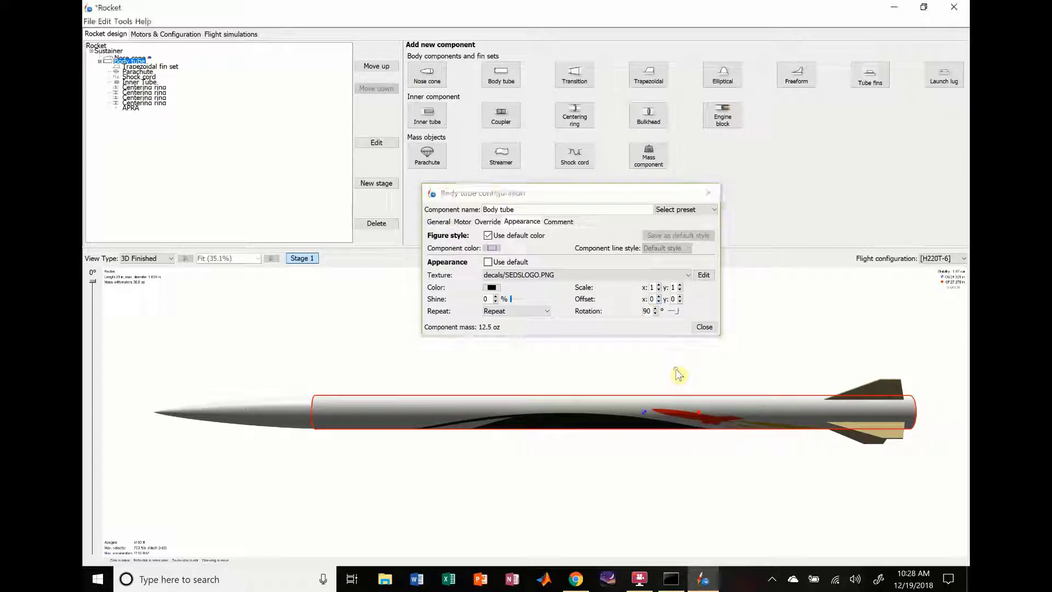
pyautogui.click(704, 327)
pyautogui.moveTo(664, 302); pyautogui.dragTo(648, 517)
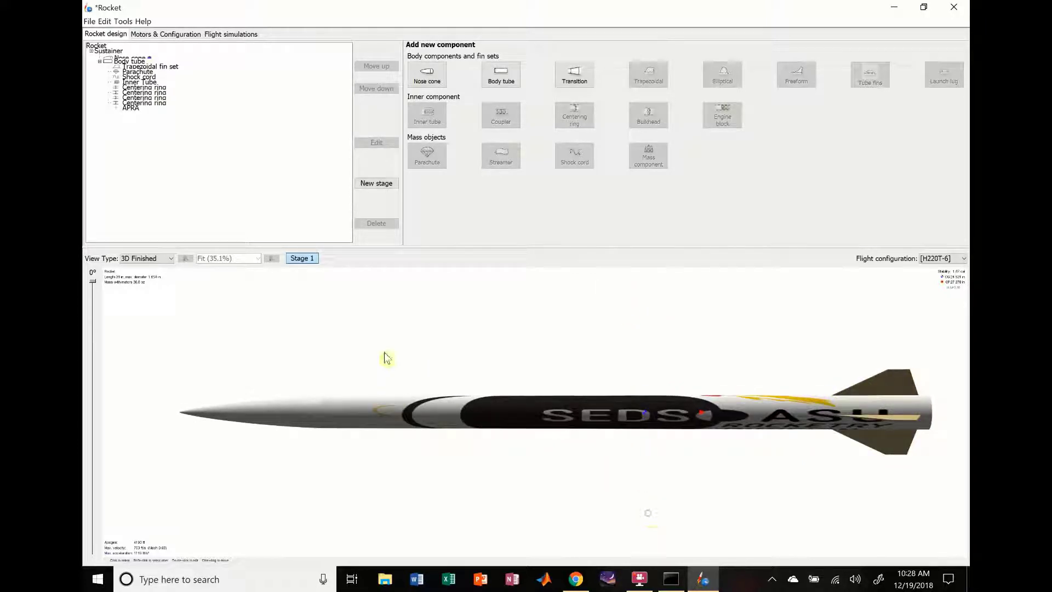
# - Scale the body tube's logo texture to 0.5 horizontally and 0.5 vertically
pyautogui.doubleClick(488, 434)
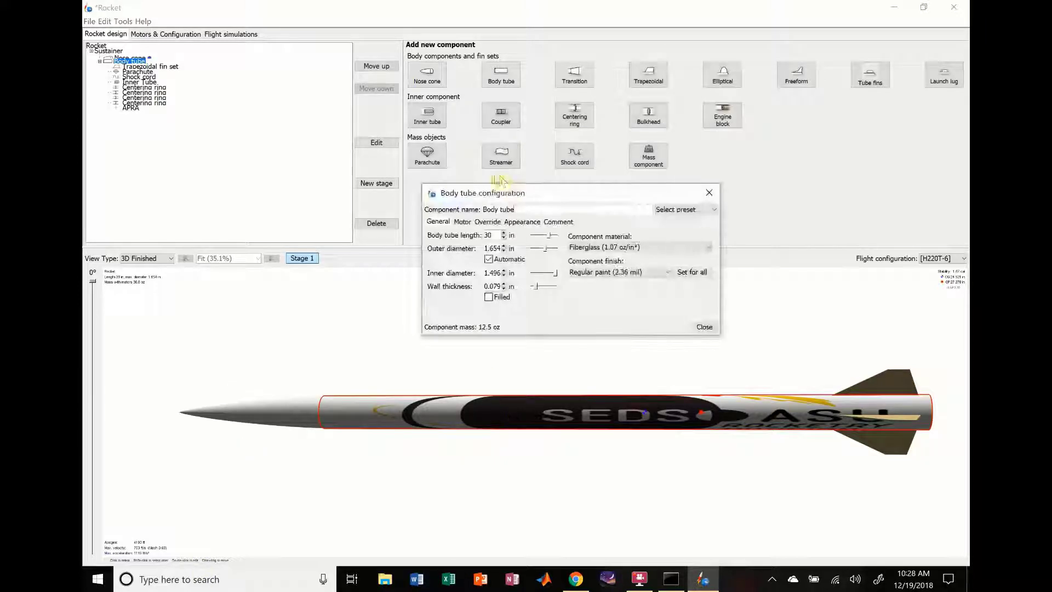
pyautogui.click(522, 222)
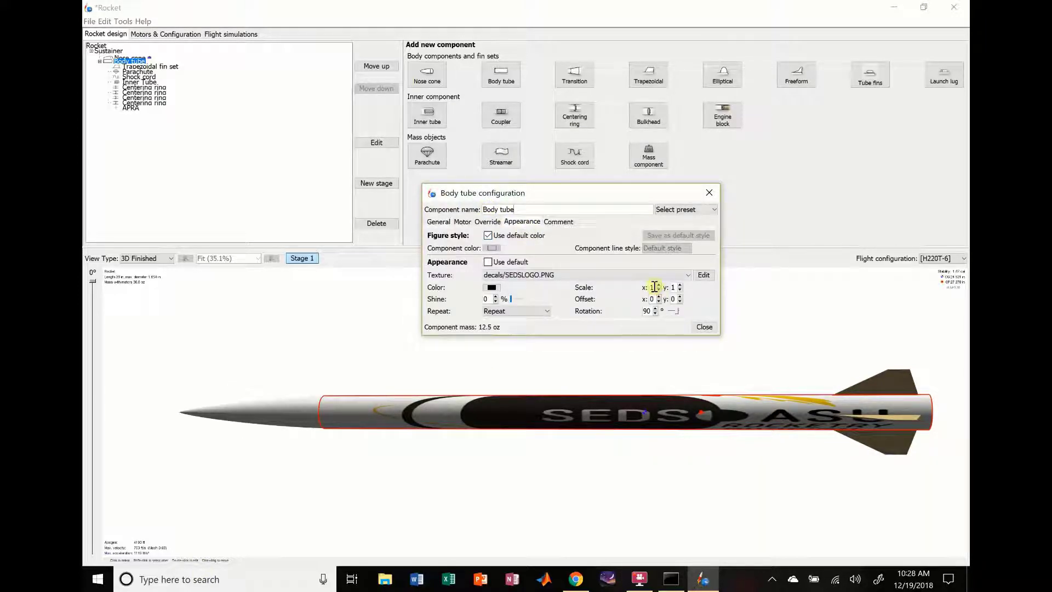
pyautogui.doubleClick(654, 287)
pyautogui.write('.5')
pyautogui.click(676, 287)
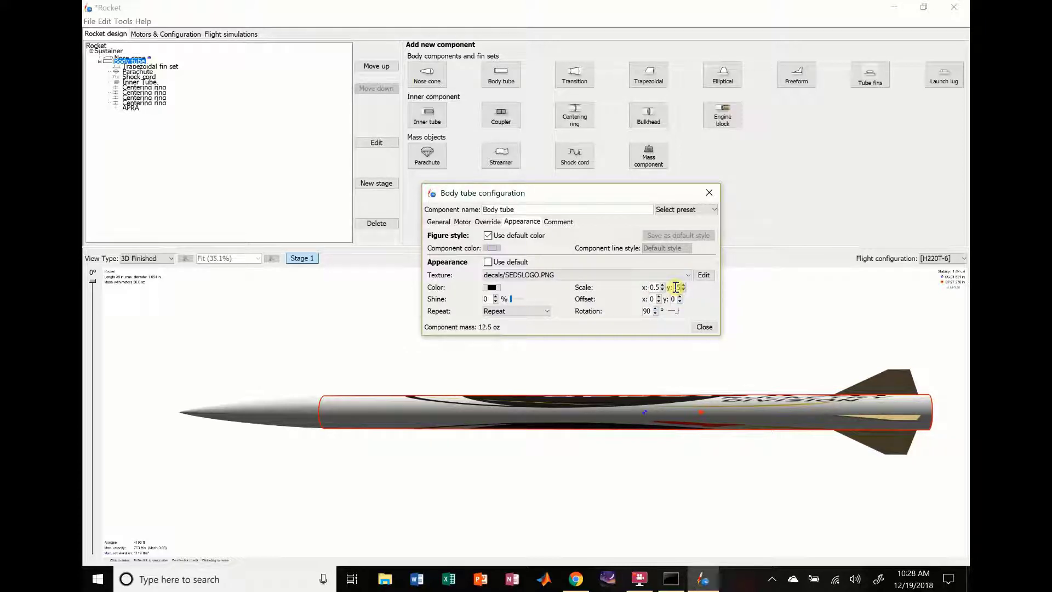
pyautogui.write('.5')
pyautogui.press('Return')
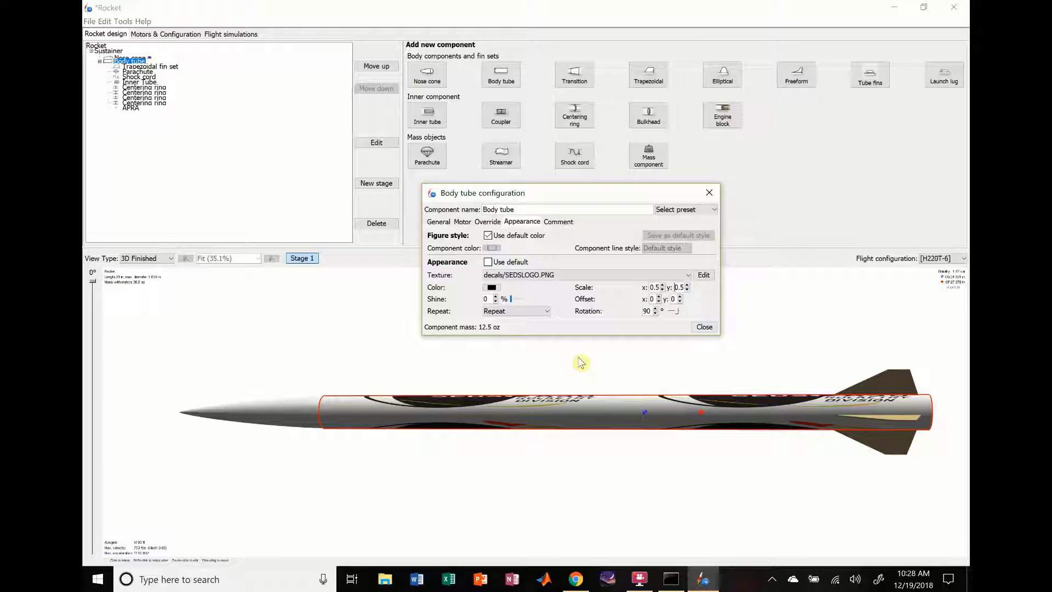
# - Try the Sticker texture mode, then return the logo to Repeat
pyautogui.click(487, 311)
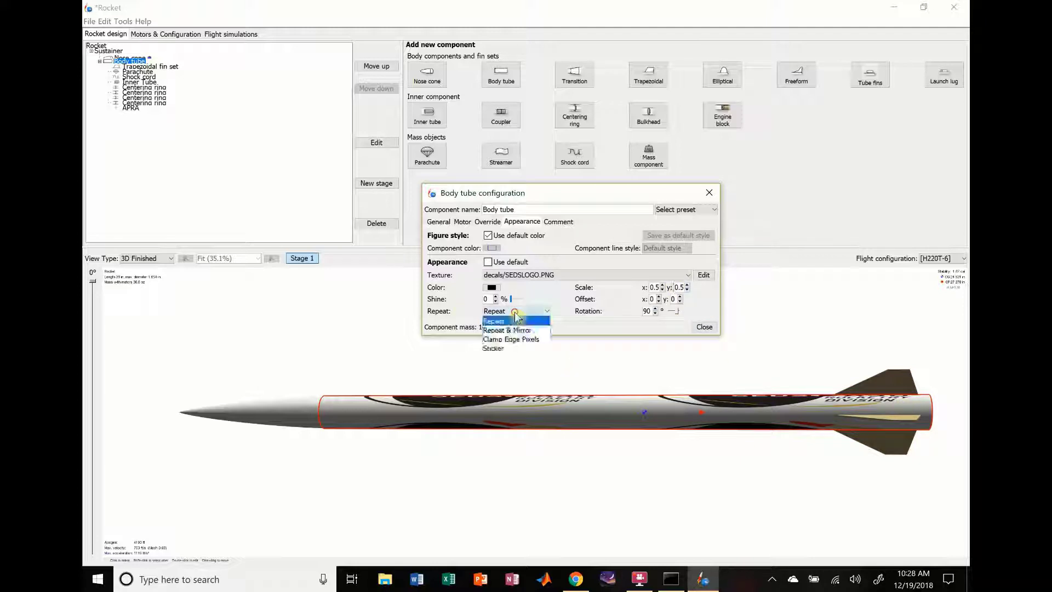
pyautogui.click(496, 348)
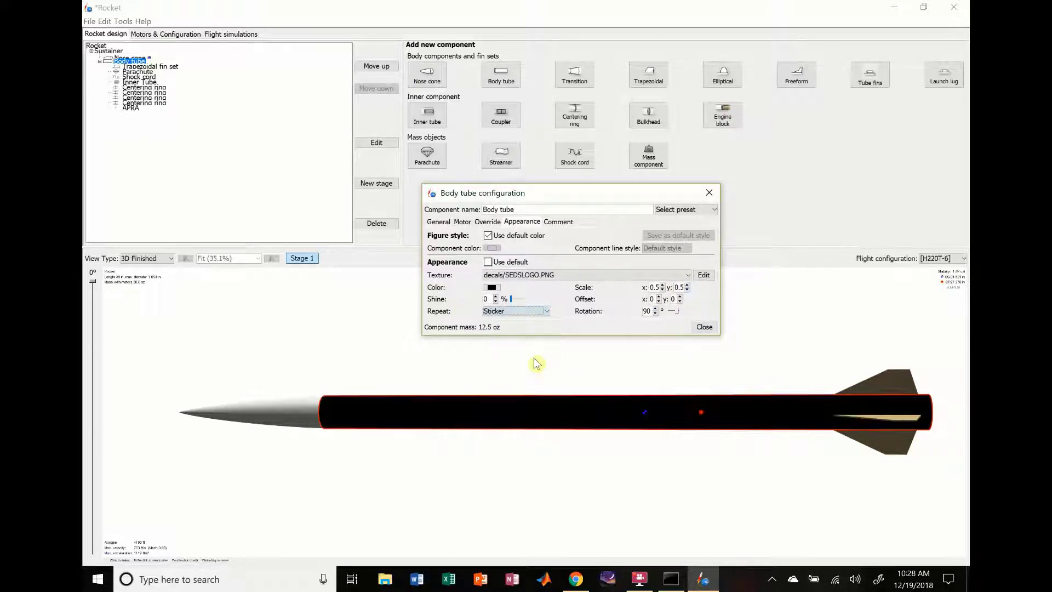
pyautogui.click(512, 311)
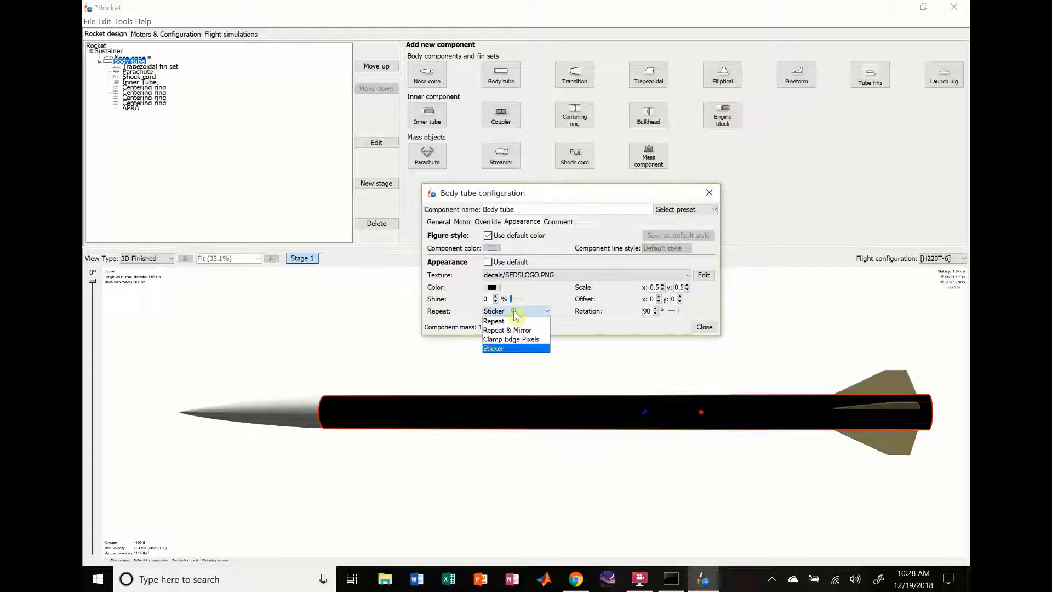
pyautogui.click(509, 323)
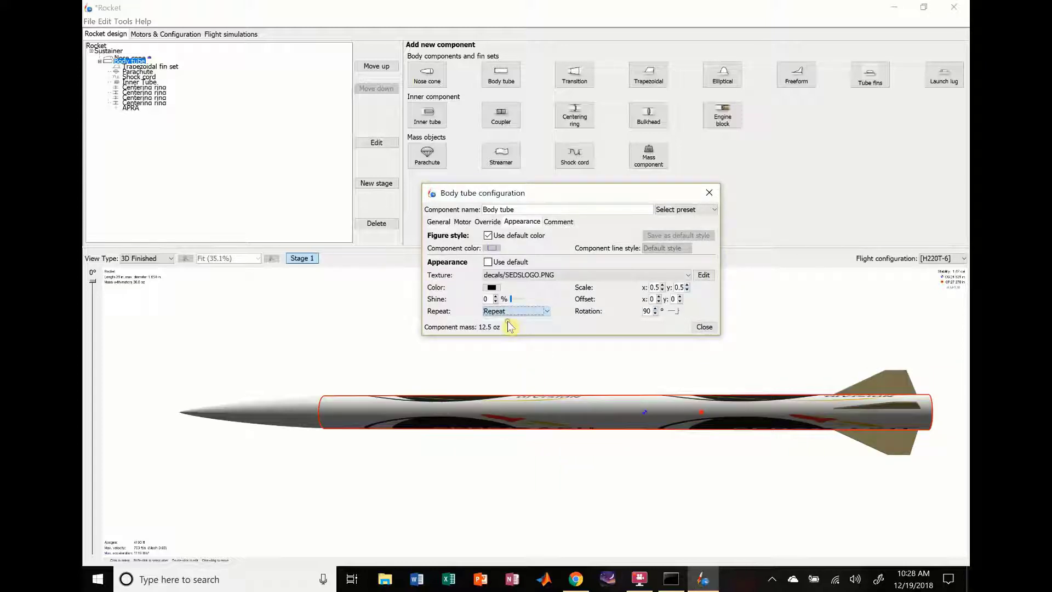
pyautogui.moveTo(520, 391); pyautogui.dragTo(581, 481)
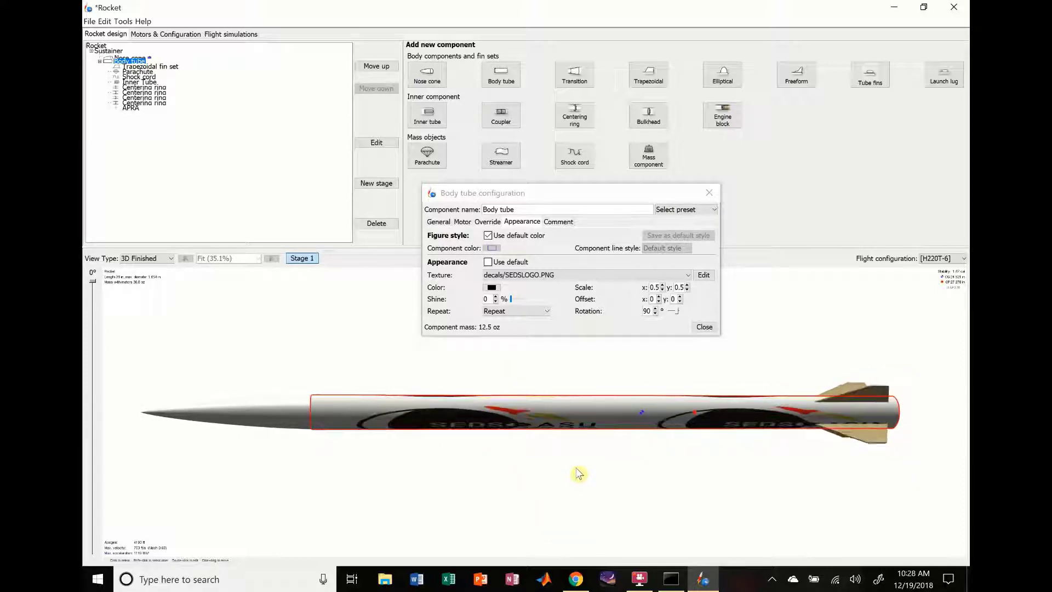
# - Replace the fin set's default appearance with a custom red colour
pyautogui.click(704, 326)
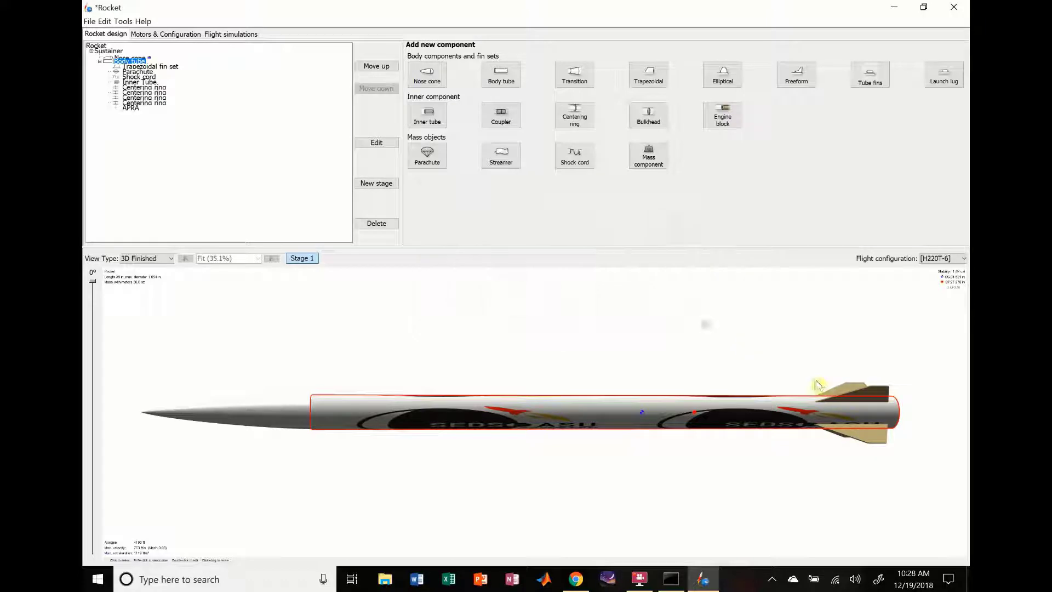
pyautogui.doubleClick(848, 392)
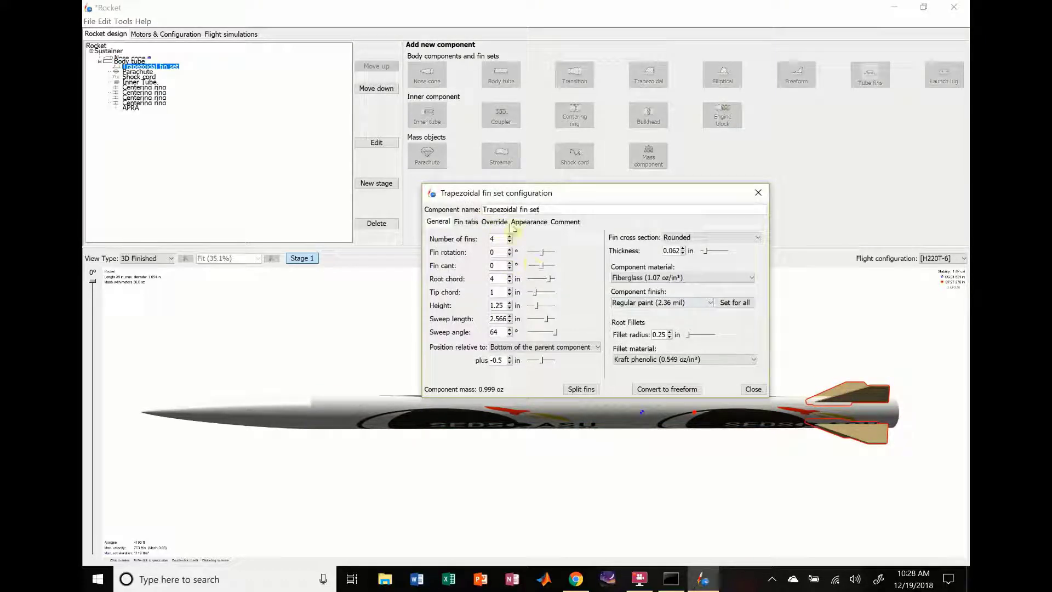
pyautogui.click(527, 222)
pyautogui.click(488, 286)
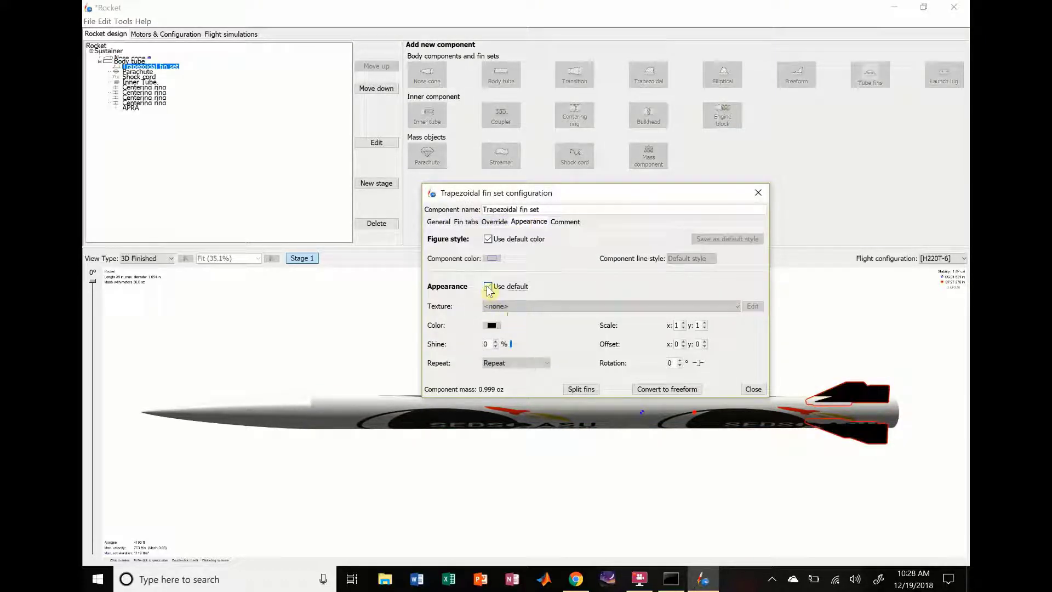
pyautogui.click(492, 325)
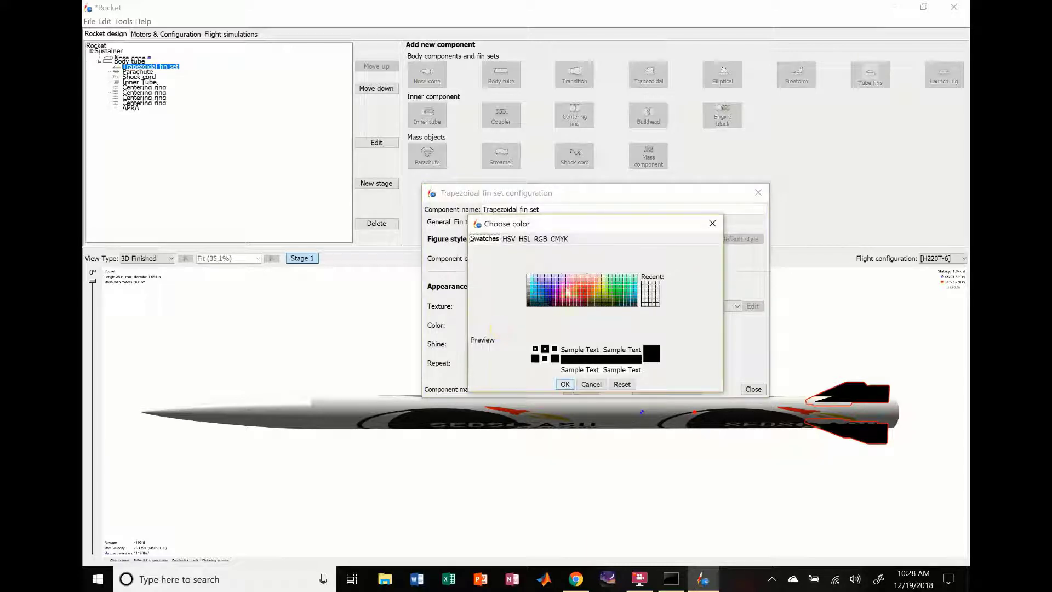
pyautogui.click(586, 294)
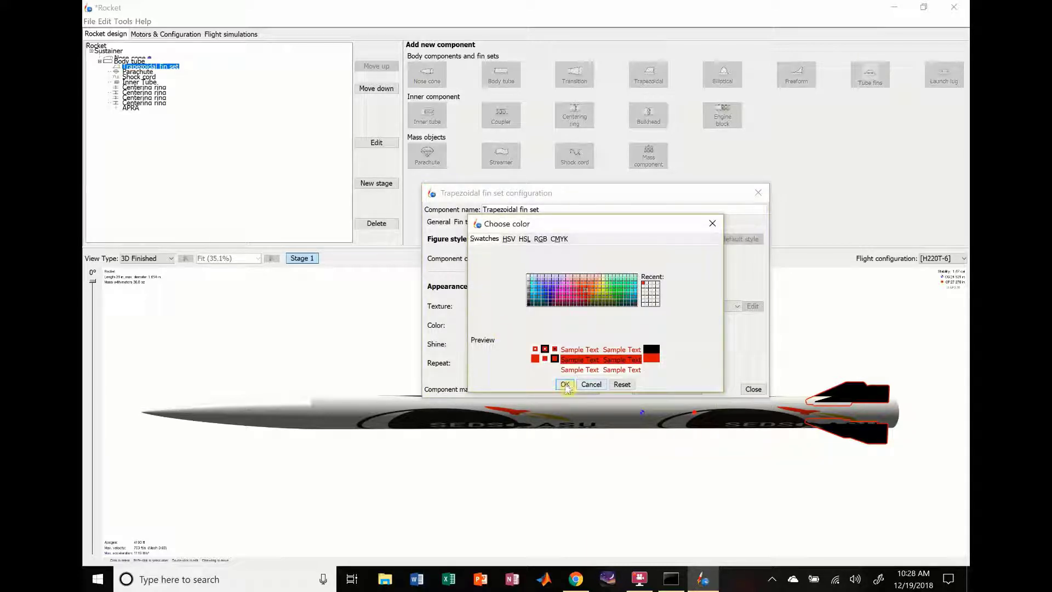
pyautogui.click(565, 385)
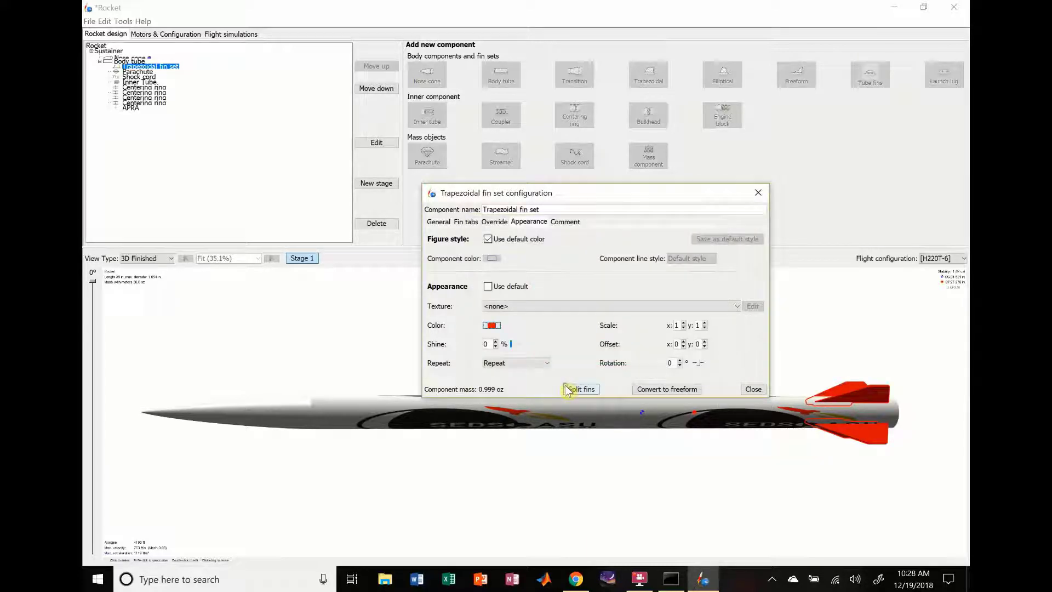
pyautogui.click(753, 389)
pyautogui.moveTo(649, 485); pyautogui.dragTo(669, 444)
# - Give the nose cone a custom yellow colour with Texture left at <none>
pyautogui.doubleClick(305, 414)
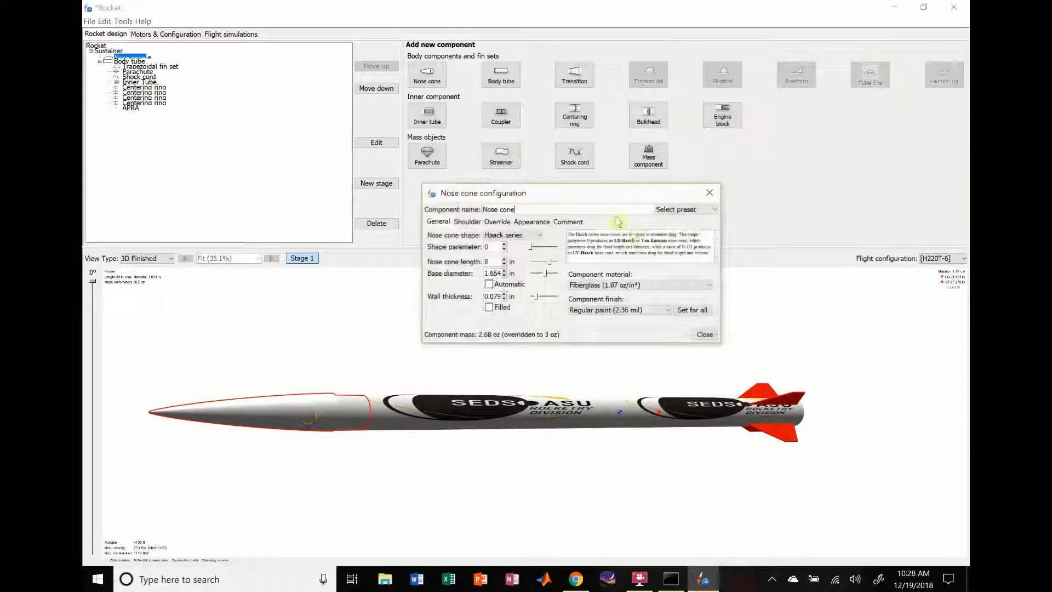
pyautogui.click(530, 222)
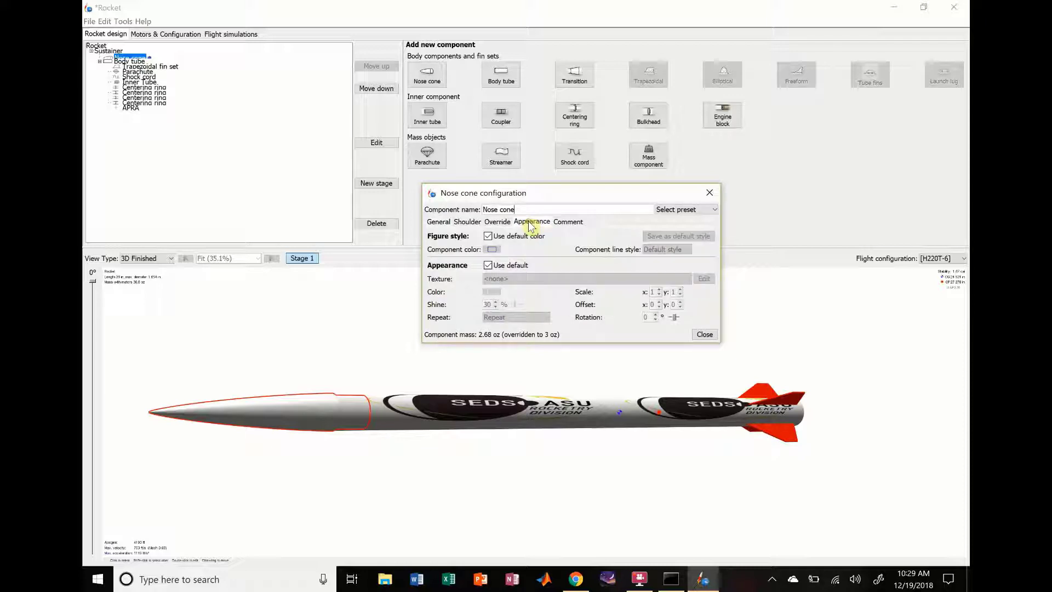
pyautogui.click(489, 265)
pyautogui.click(496, 279)
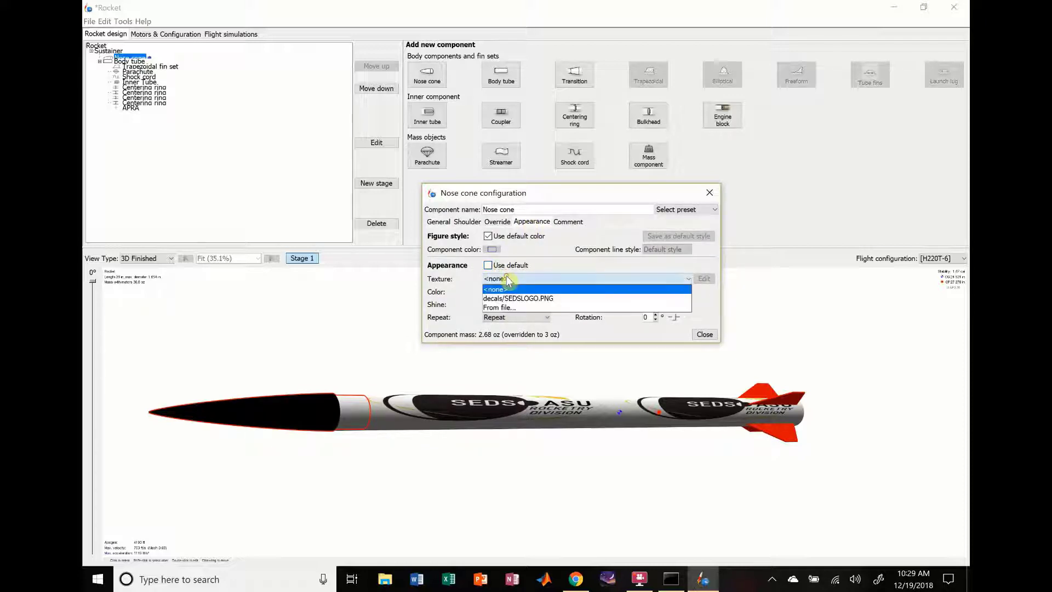
pyautogui.click(472, 296)
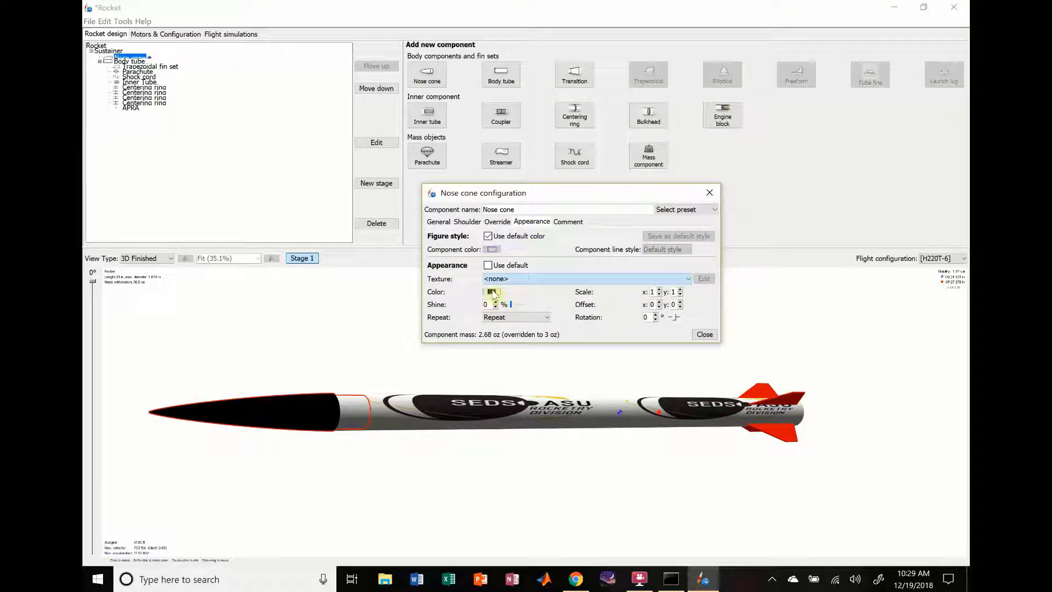
pyautogui.click(491, 292)
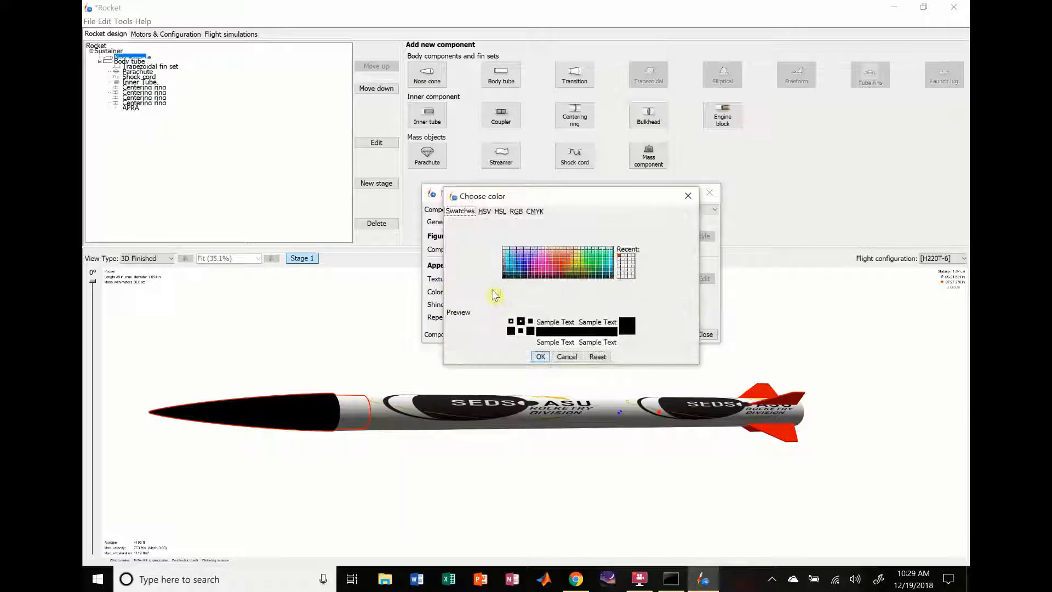
pyautogui.click(576, 261)
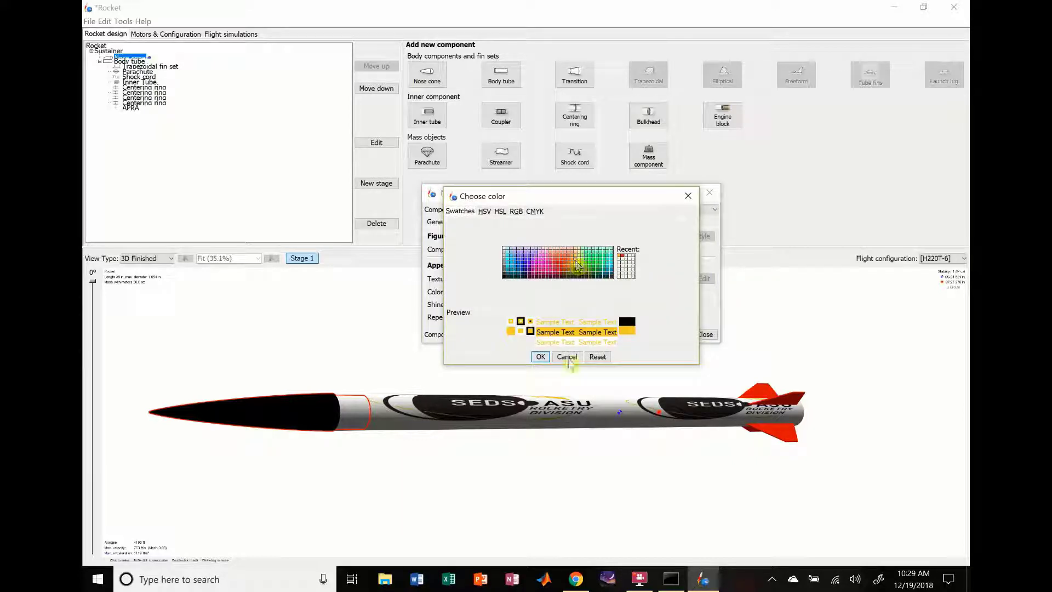
pyautogui.click(540, 357)
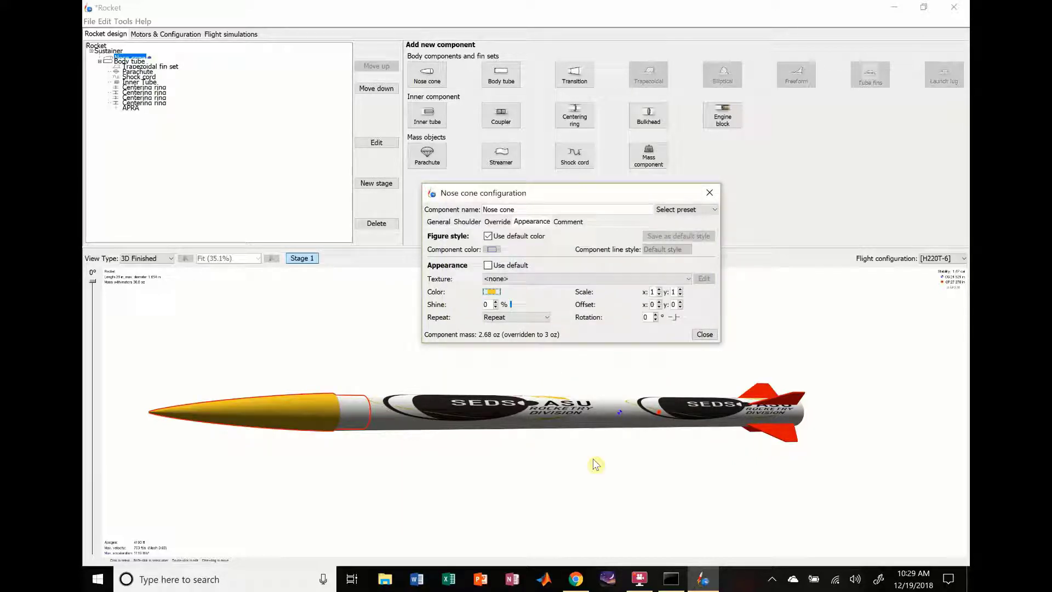
pyautogui.click(564, 471)
pyautogui.moveTo(516, 376); pyautogui.dragTo(550, 442)
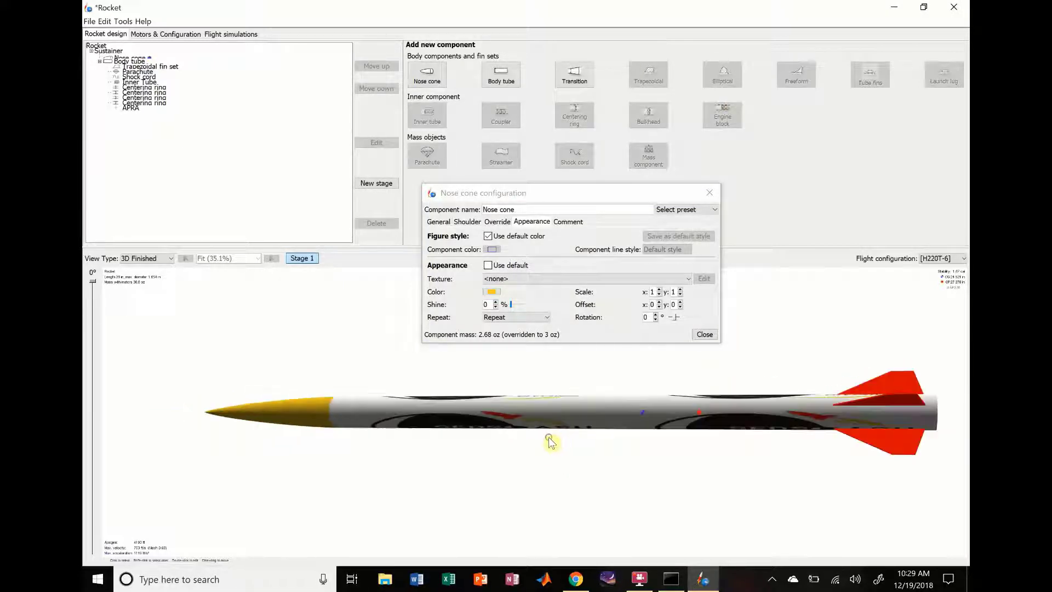
# - Recolour the fins to the darker 153,0,51 maroon and close the fin settings
pyautogui.doubleClick(899, 391)
pyautogui.click(528, 221)
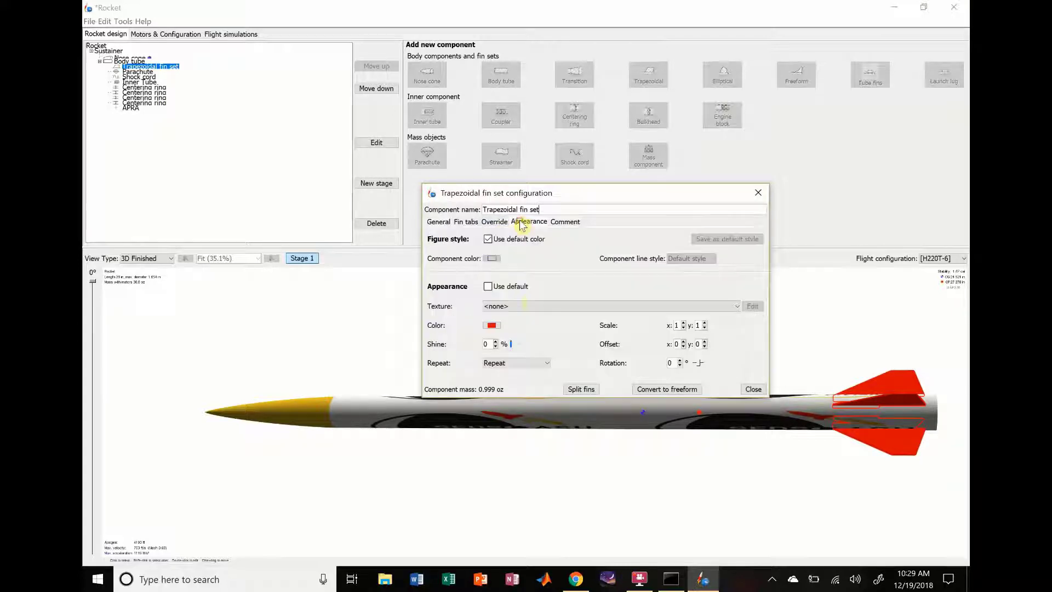
pyautogui.click(492, 327)
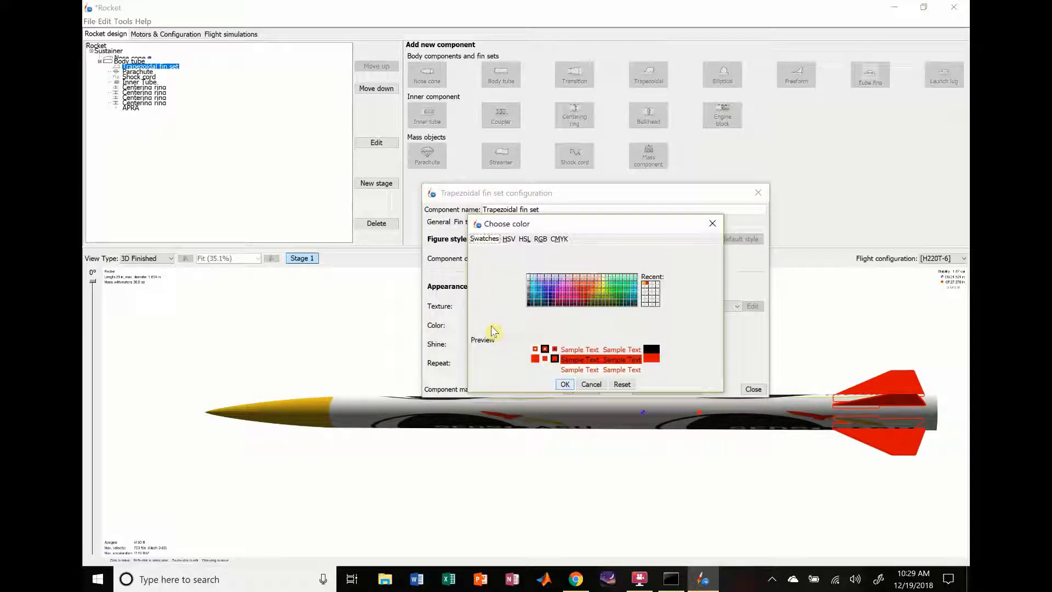
pyautogui.click(586, 300)
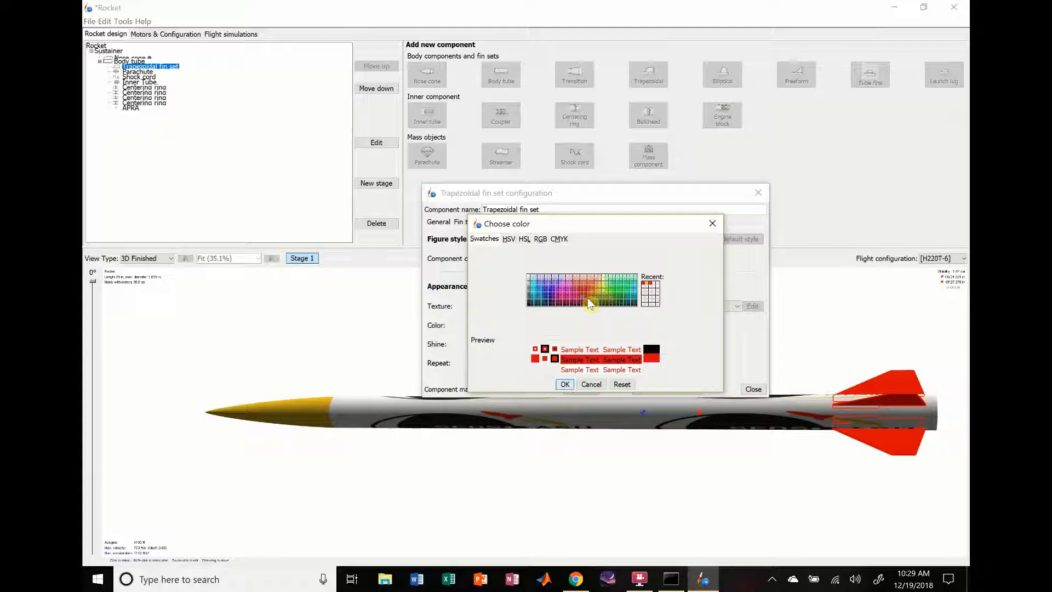
pyautogui.click(564, 386)
pyautogui.click(753, 389)
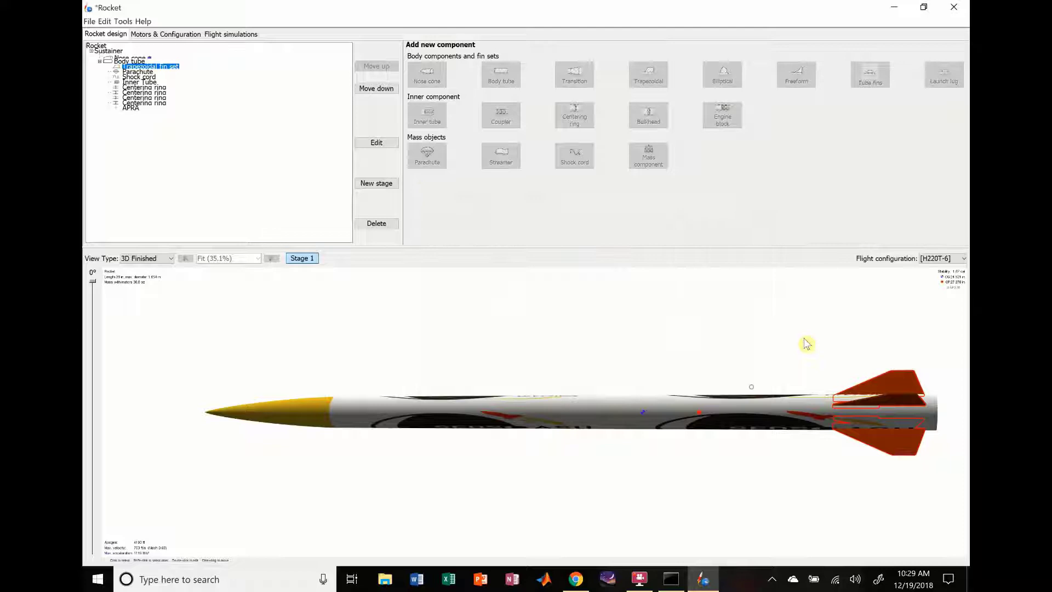
pyautogui.moveTo(719, 295); pyautogui.dragTo(674, 377)
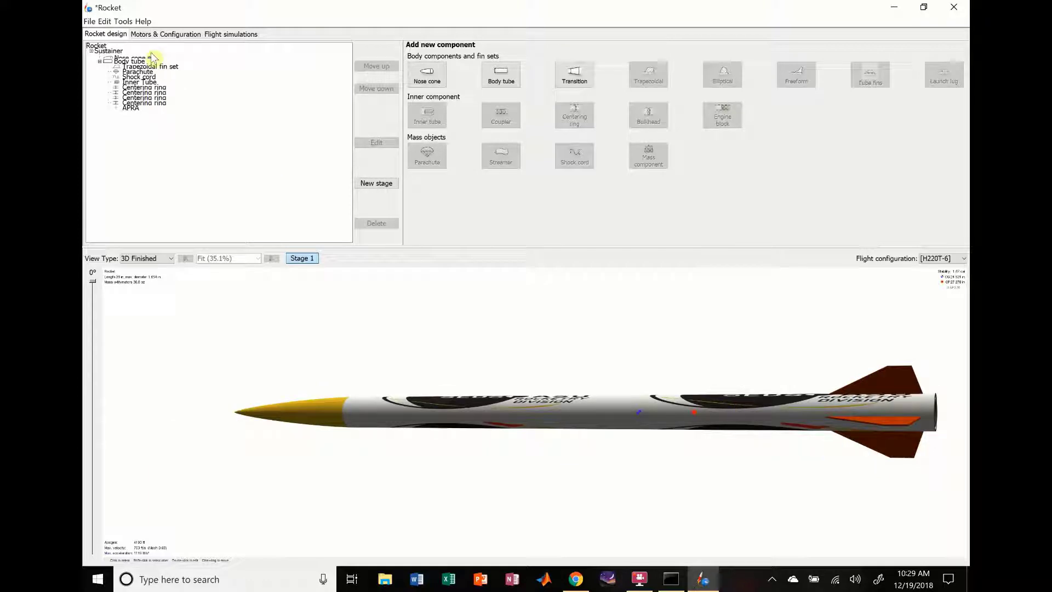
# - Open Photo Studio from Tools and orbit the camera above the clouds and mountains
pyautogui.click(104, 22)
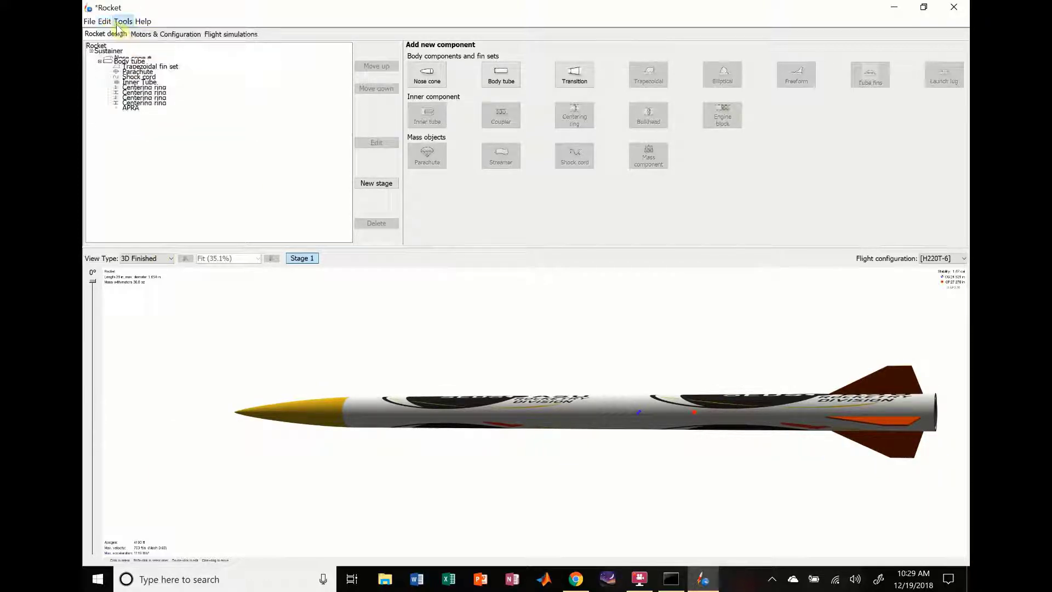
pyautogui.click(123, 22)
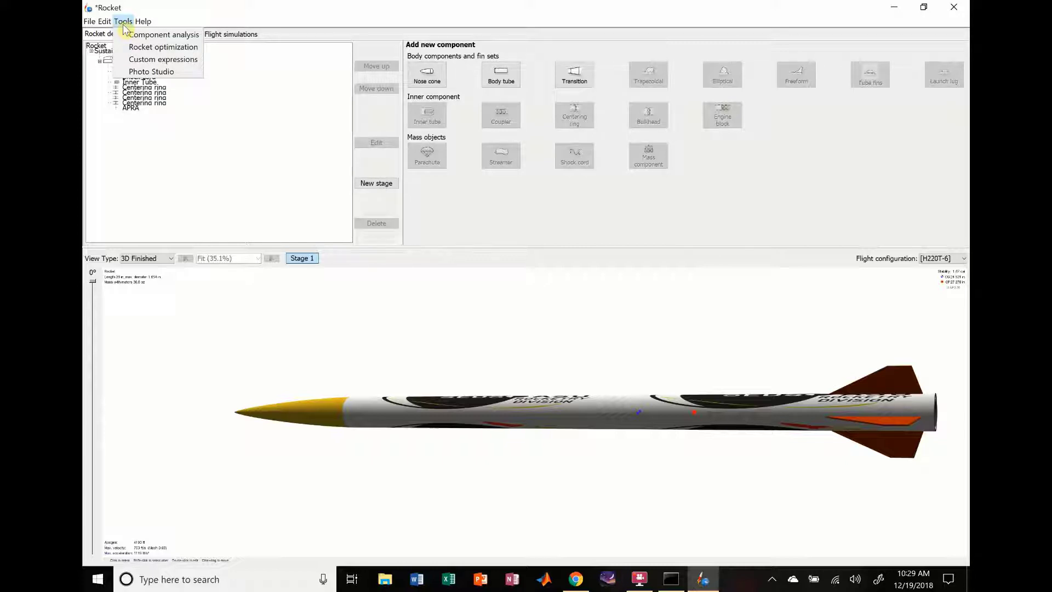
pyautogui.click(134, 71)
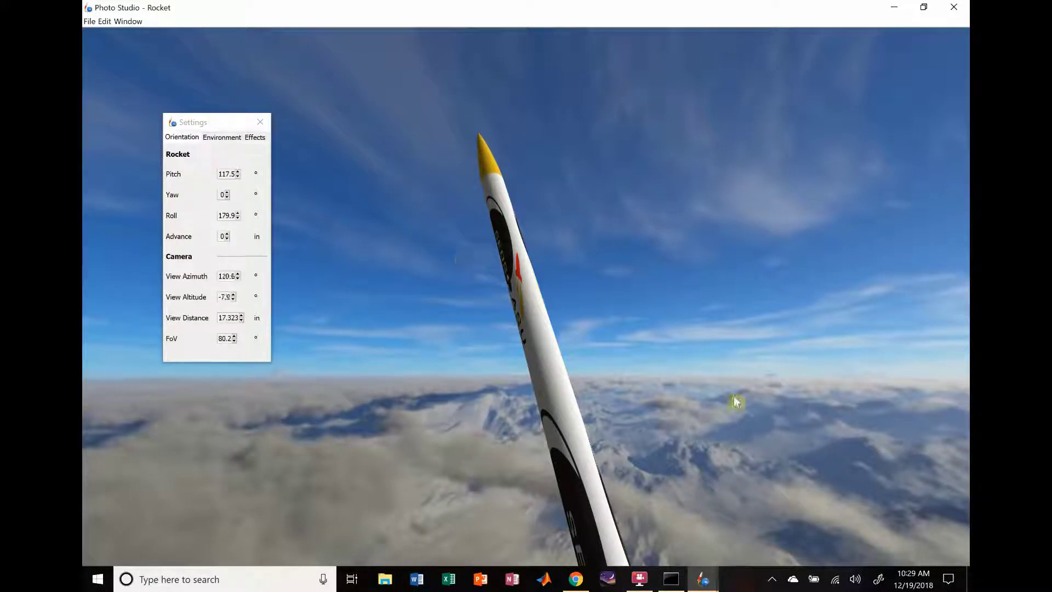
pyautogui.moveTo(735, 402); pyautogui.dragTo(305, 265)
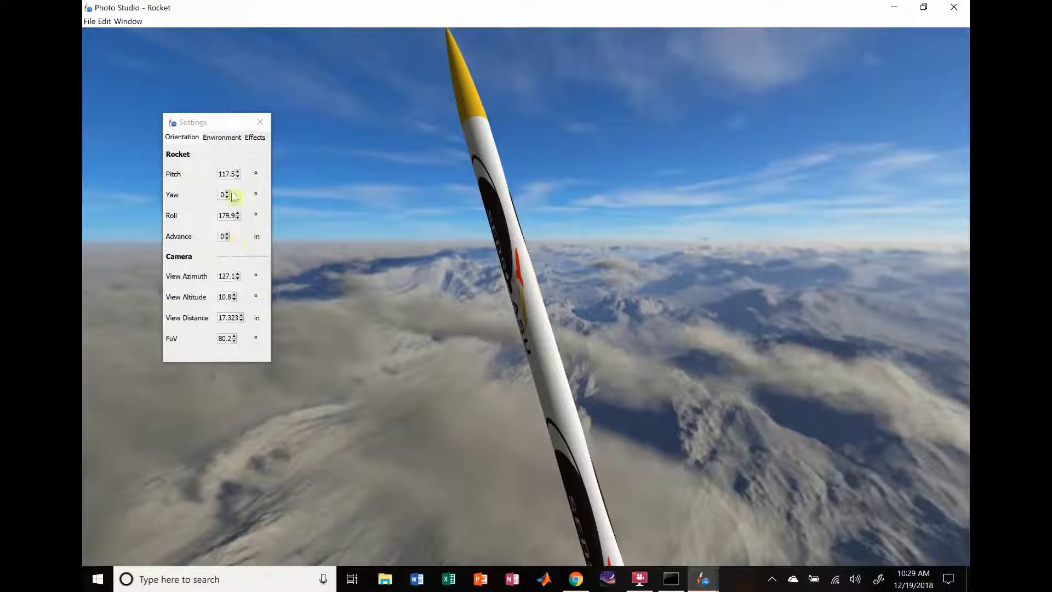
pyautogui.click(385, 294)
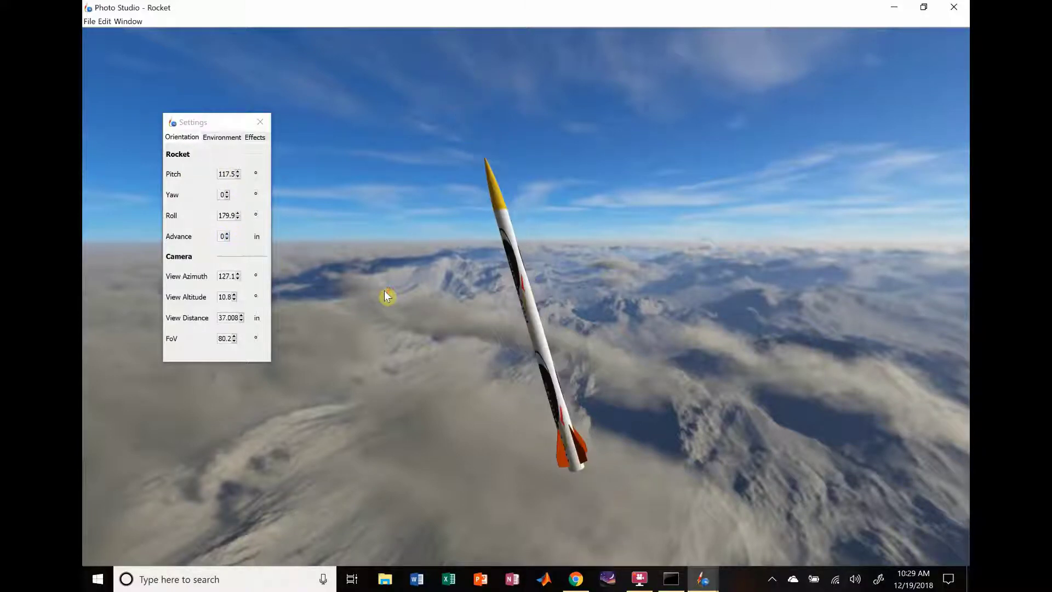
pyautogui.moveTo(386, 296); pyautogui.dragTo(895, 319)
pyautogui.moveTo(461, 295); pyautogui.dragTo(536, 373)
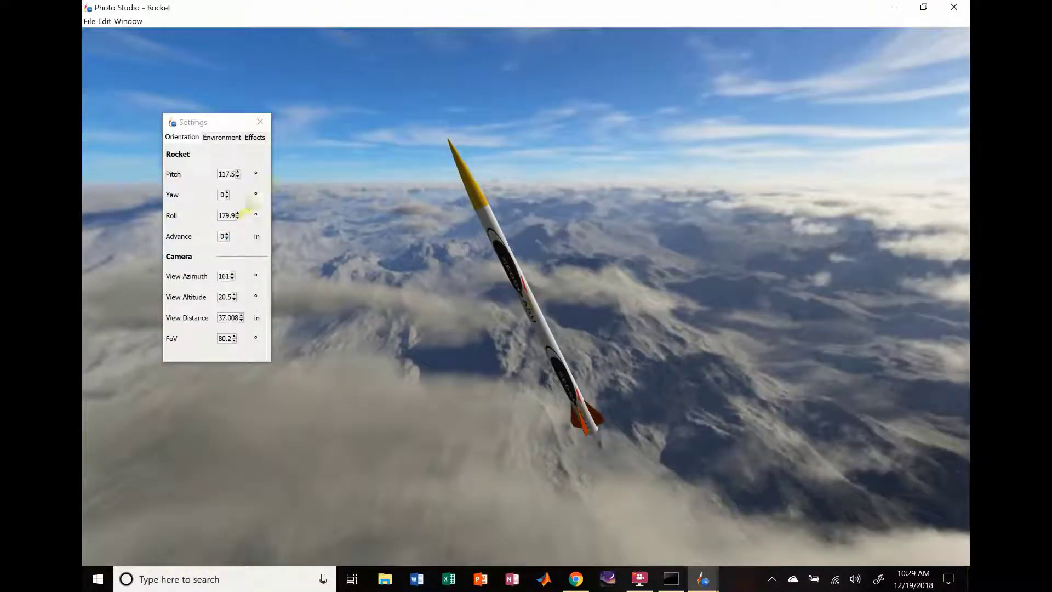
# - Review the Environment sun light colour choices, leaving the colour unchanged
pyautogui.click(214, 142)
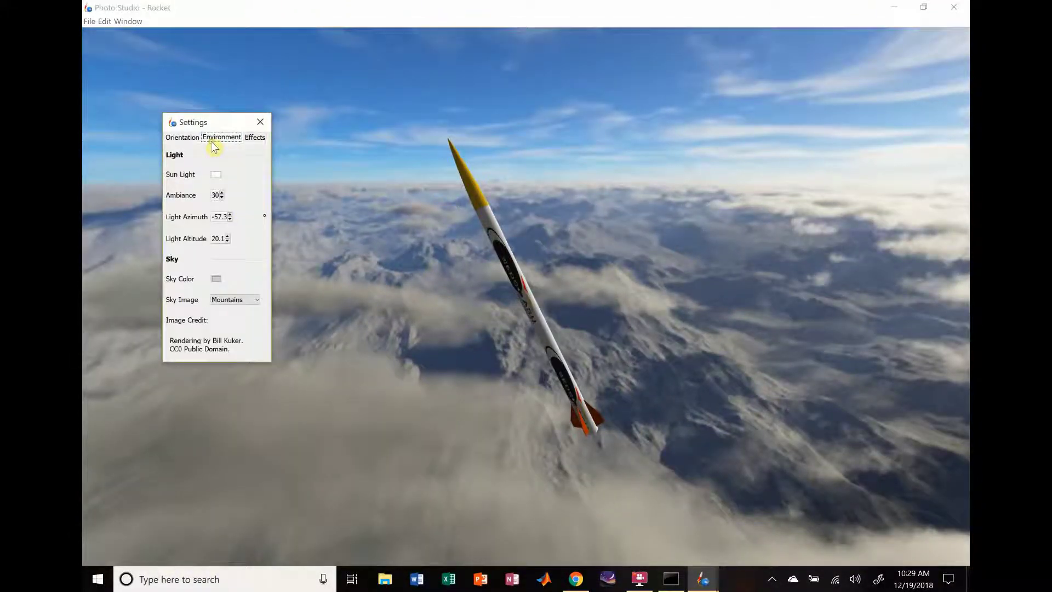
pyautogui.click(218, 177)
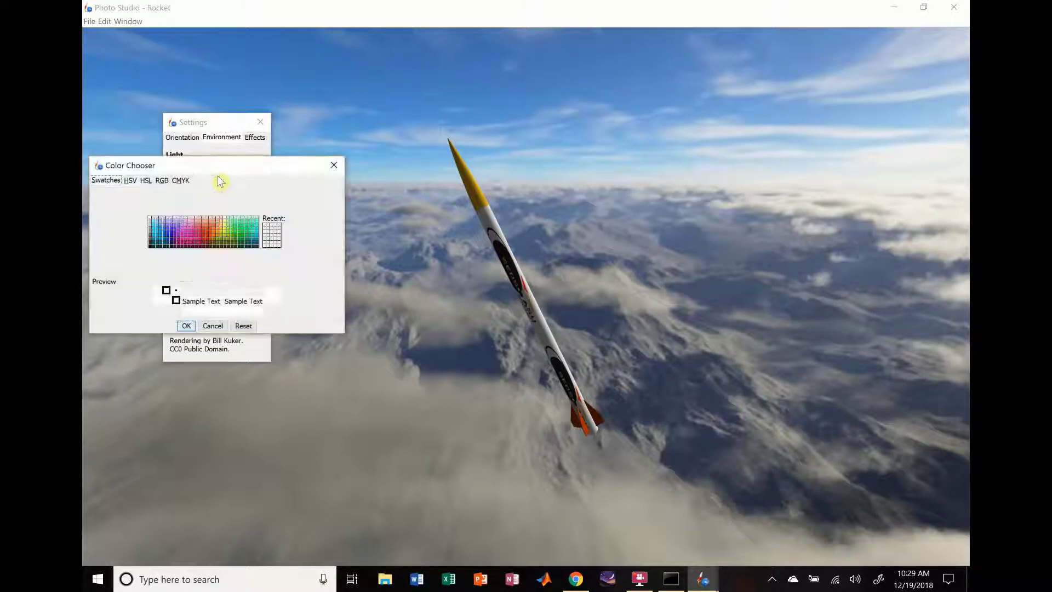
pyautogui.click(332, 166)
pyautogui.click(216, 176)
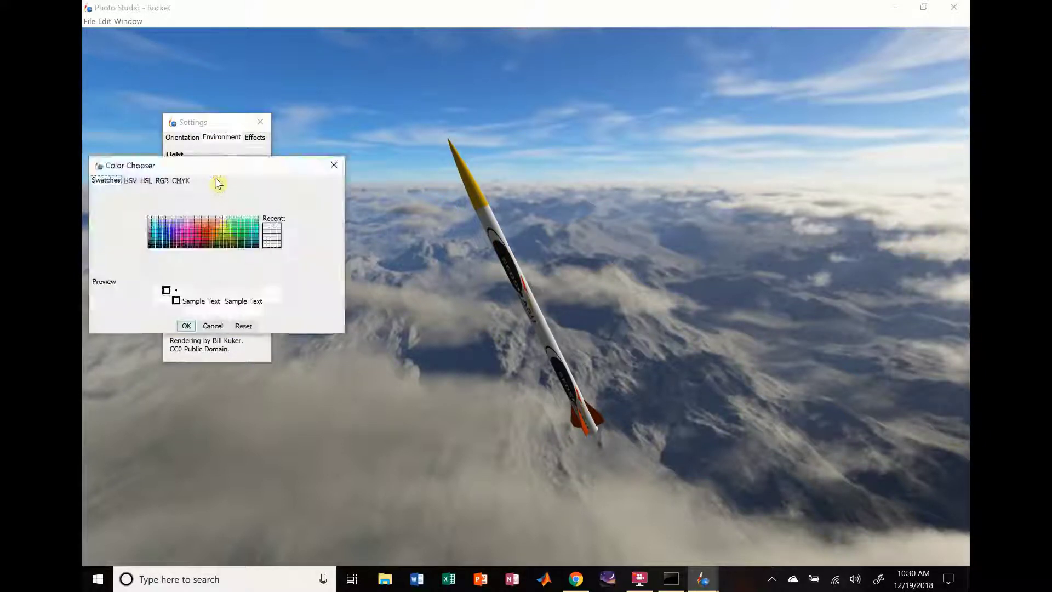
pyautogui.click(340, 164)
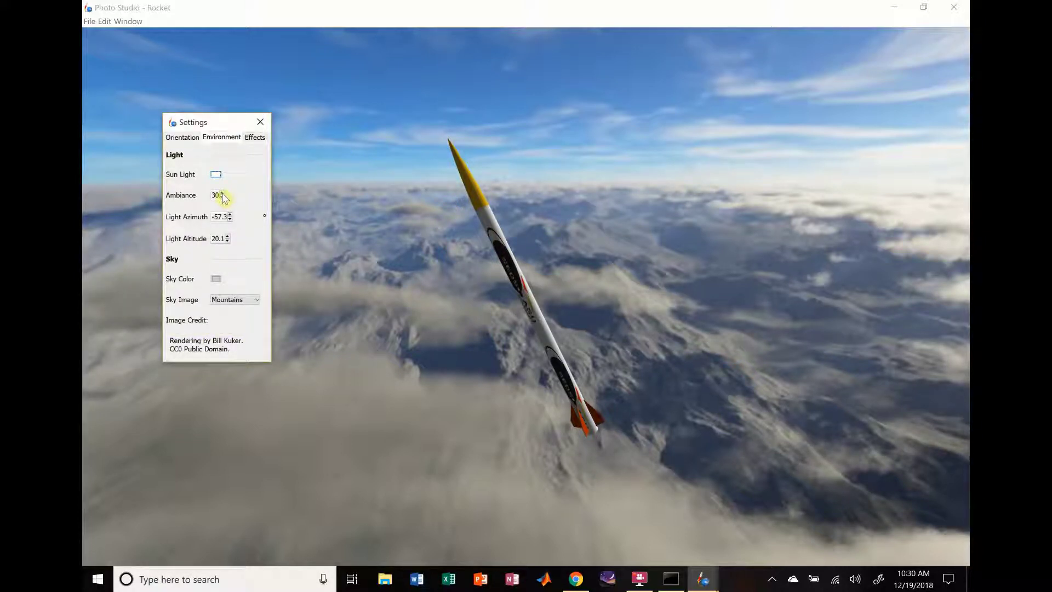
# - Try the Meadow sky image, then switch the background to Stormy Days
pyautogui.click(231, 300)
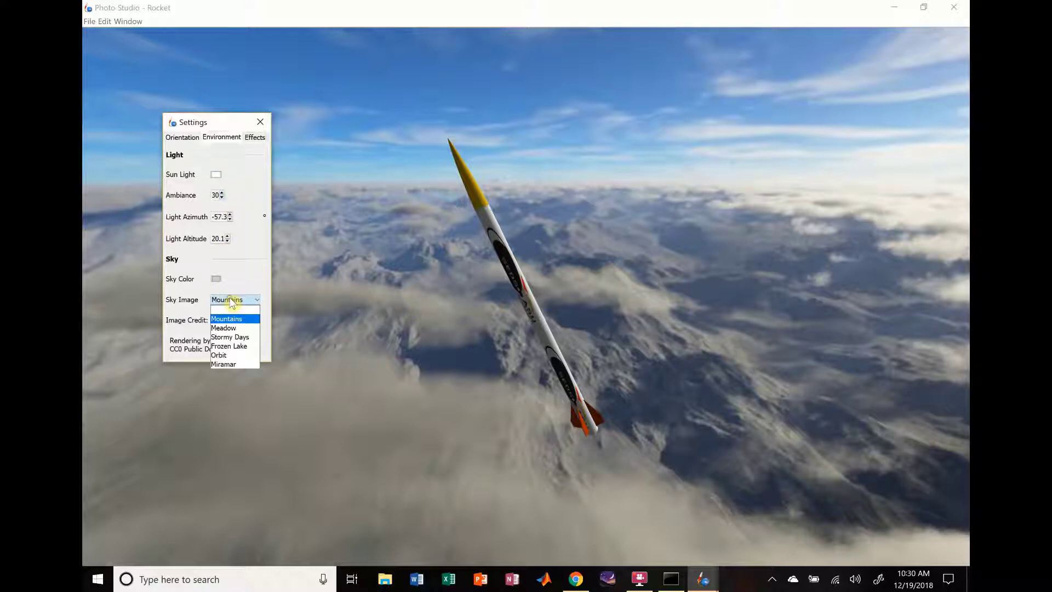
pyautogui.click(228, 335)
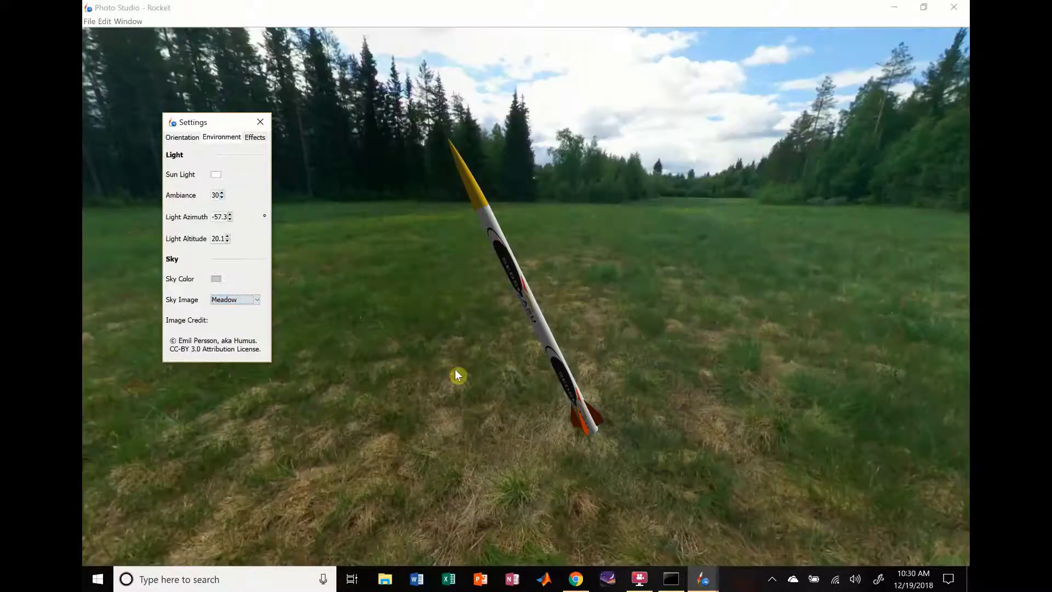
pyautogui.moveTo(455, 370); pyautogui.dragTo(442, 329)
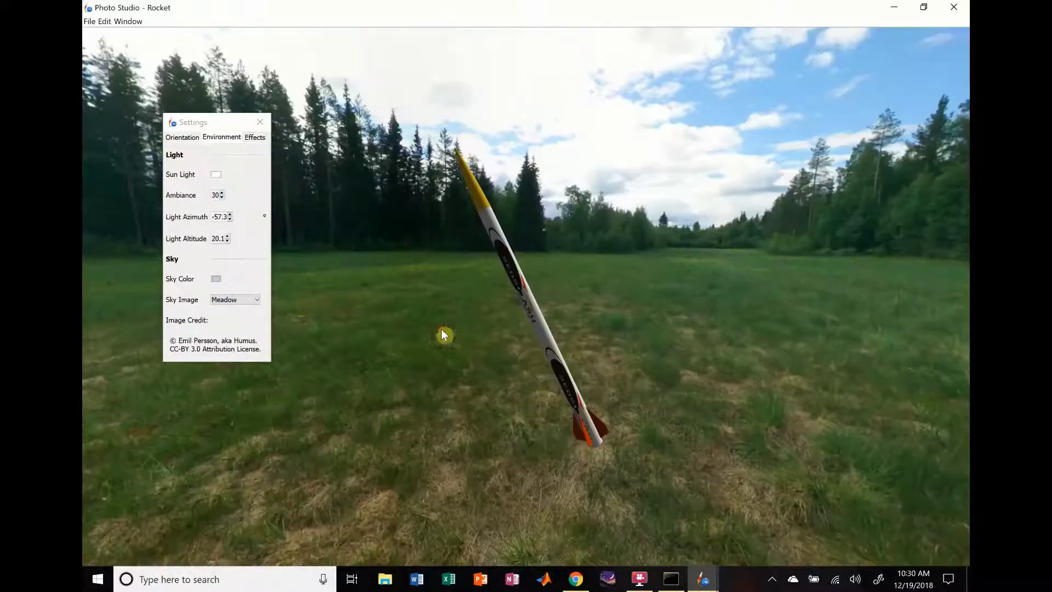
pyautogui.click(243, 303)
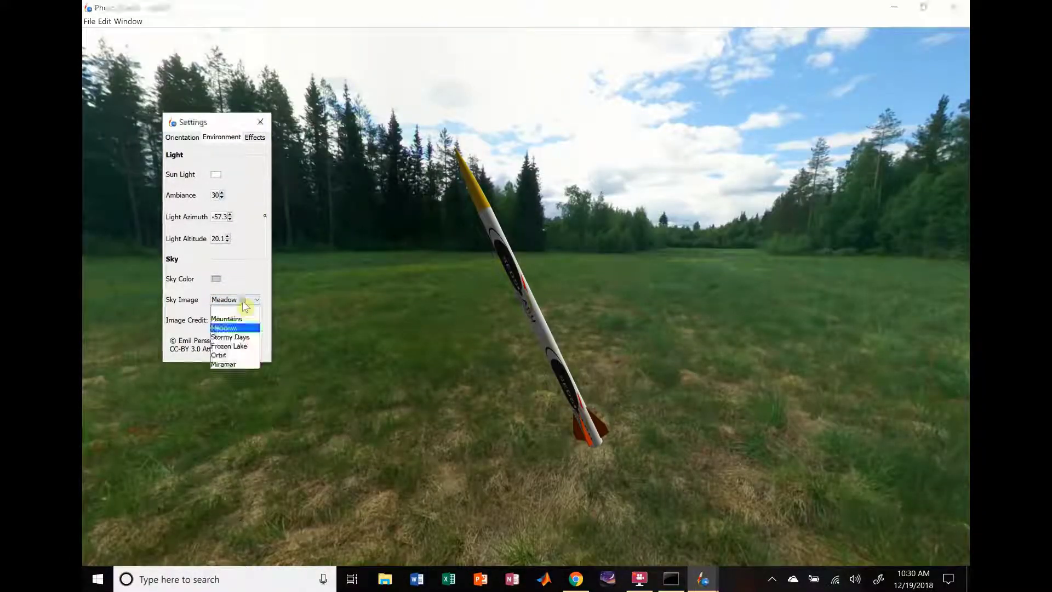
pyautogui.click(234, 337)
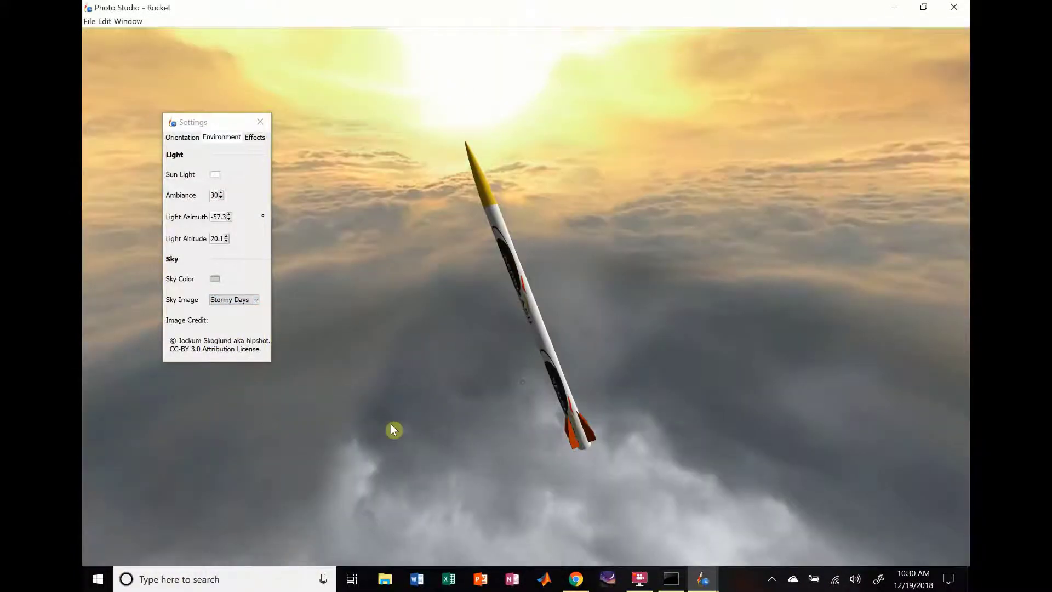
pyautogui.moveTo(393, 430); pyautogui.dragTo(542, 432)
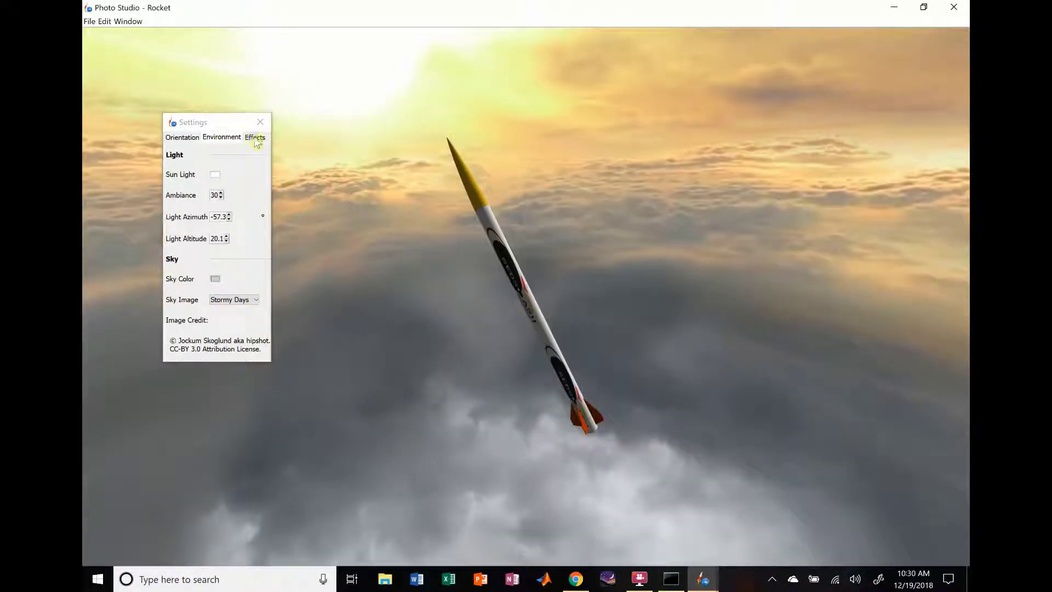
# - Turn on the exhaust flame in the Photo Studio Effects settings
pyautogui.click(256, 140)
pyautogui.click(178, 139)
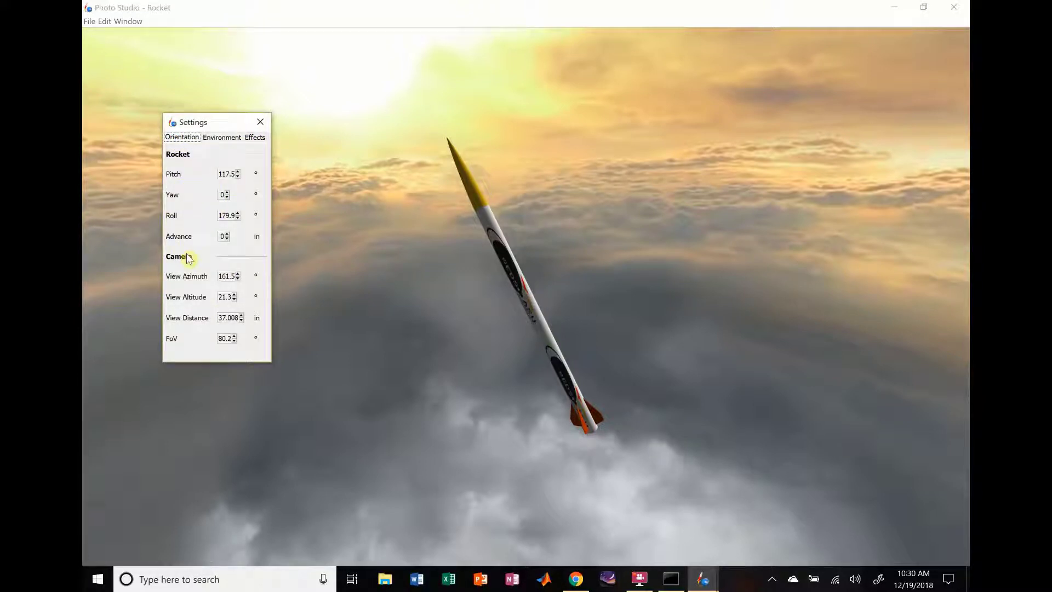
pyautogui.click(255, 138)
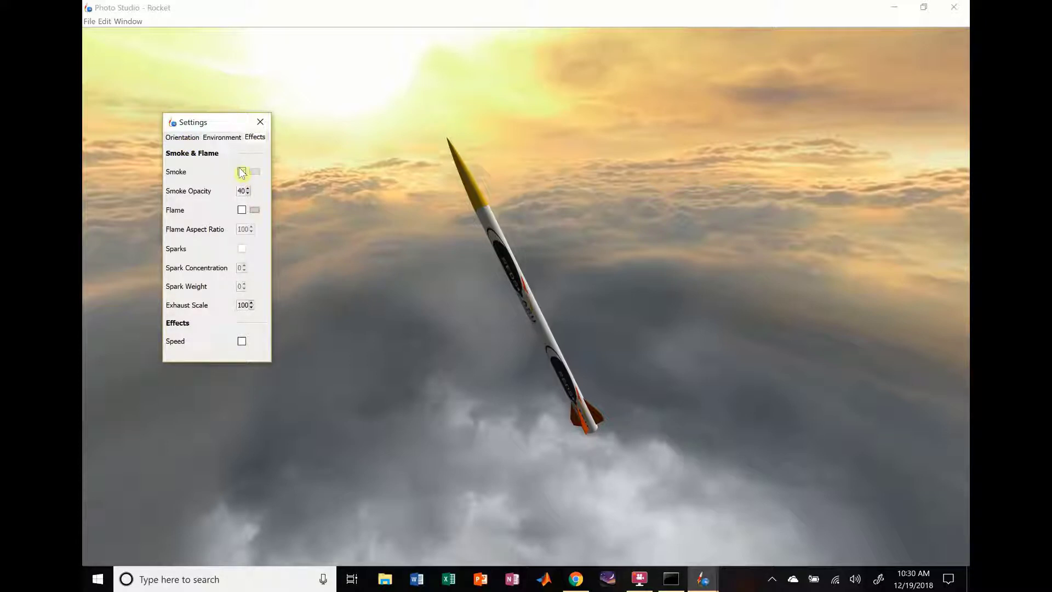
pyautogui.click(241, 209)
pyautogui.click(441, 413)
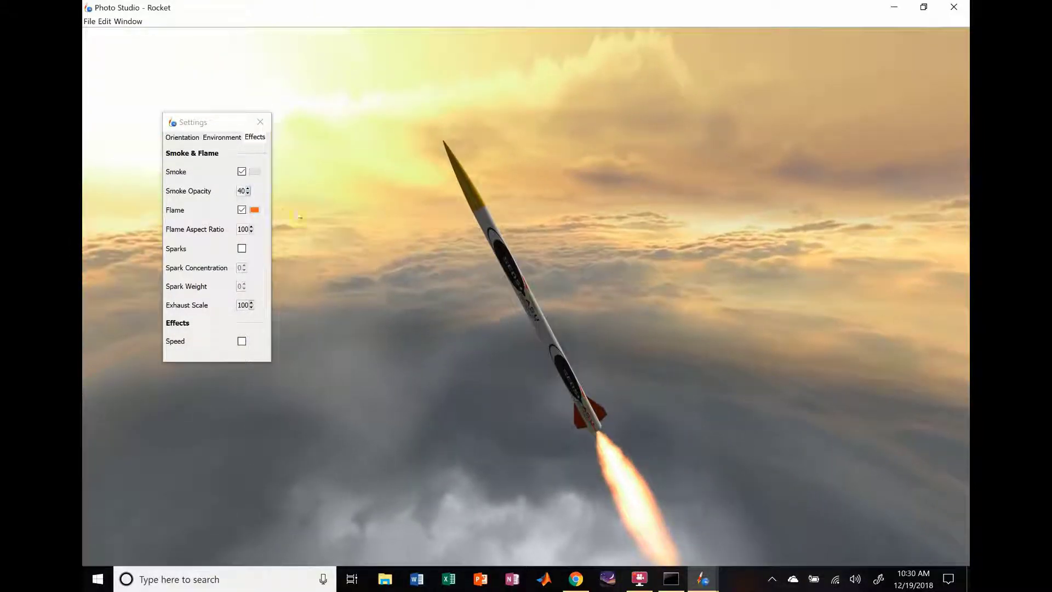
# - Make the flame blue with aspect ratio 117 and enable sparks
pyautogui.click(255, 211)
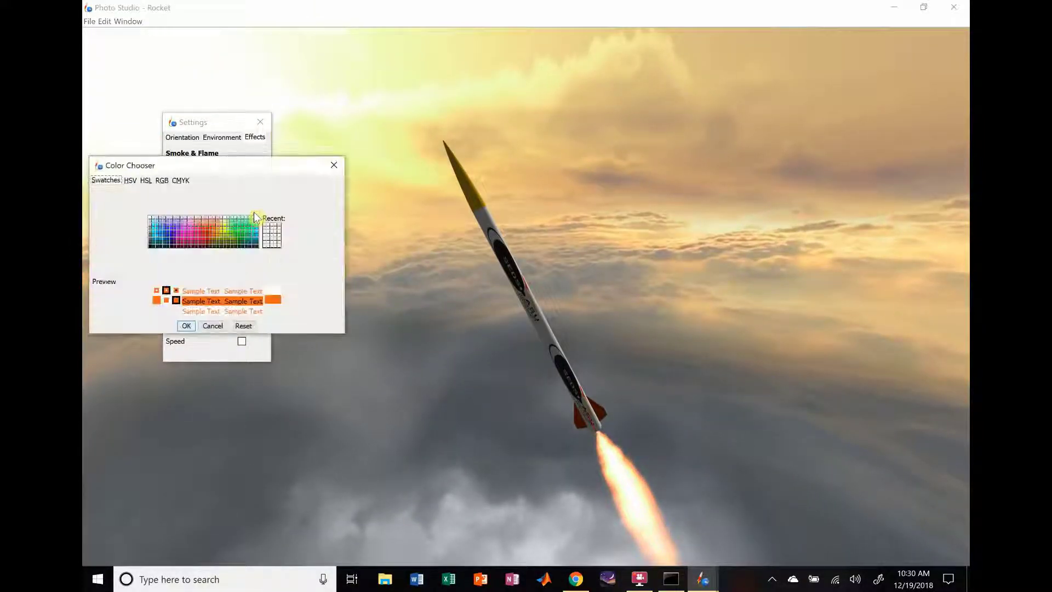
pyautogui.click(162, 239)
pyautogui.click(185, 326)
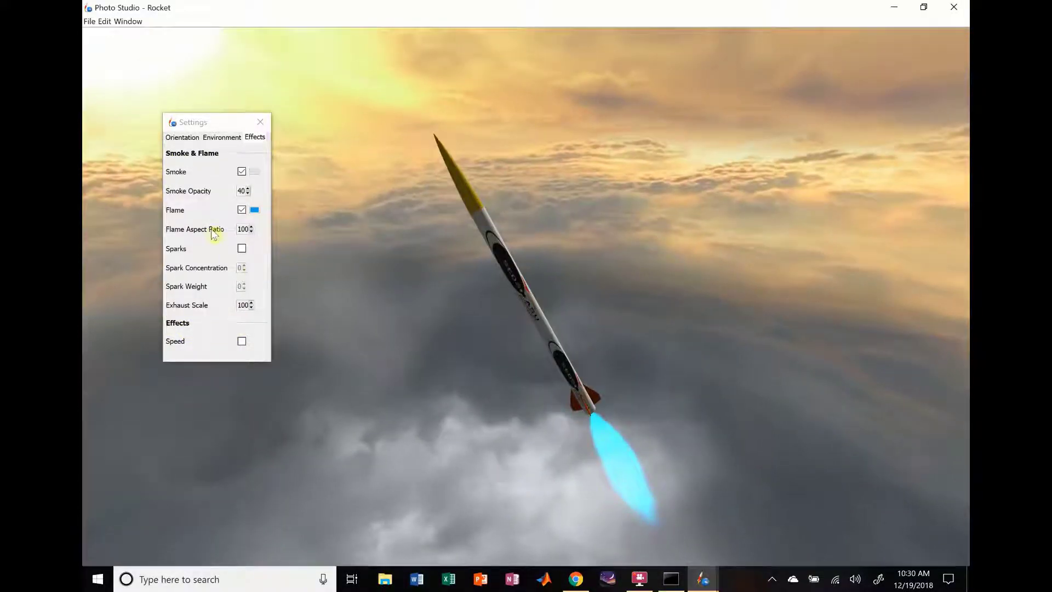
pyautogui.click(251, 227)
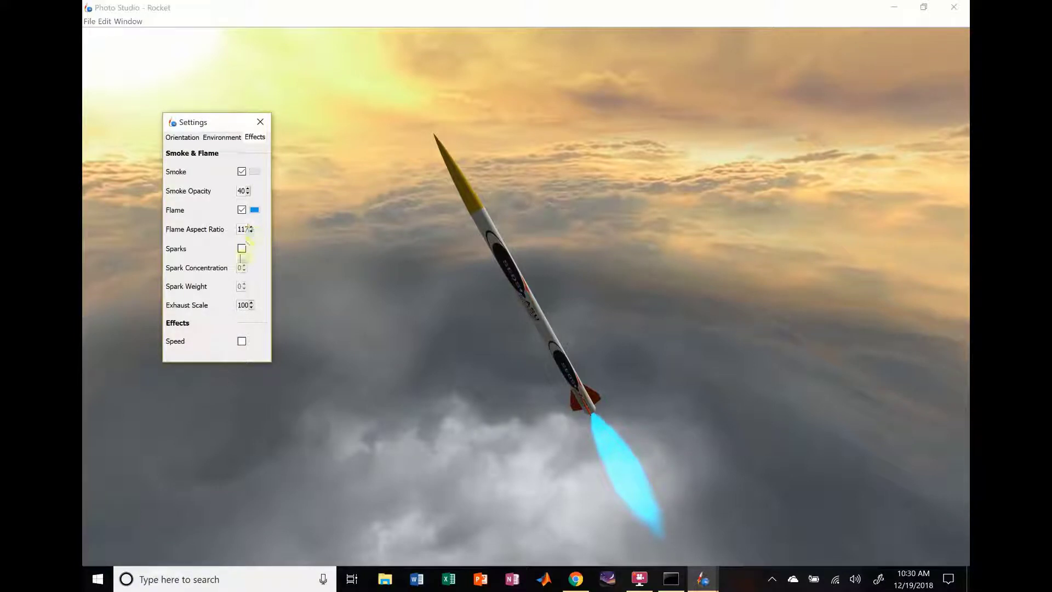
pyautogui.click(241, 249)
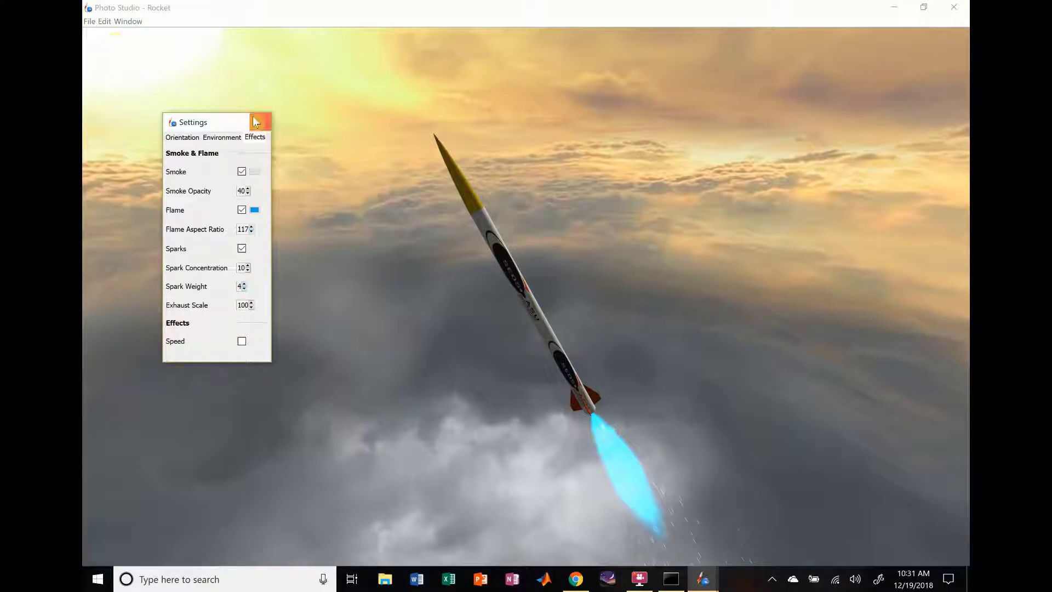
# - Turn on Photo Studio's Speed effect, close the render Settings, and return to the rocket design window
pyautogui.click(242, 342)
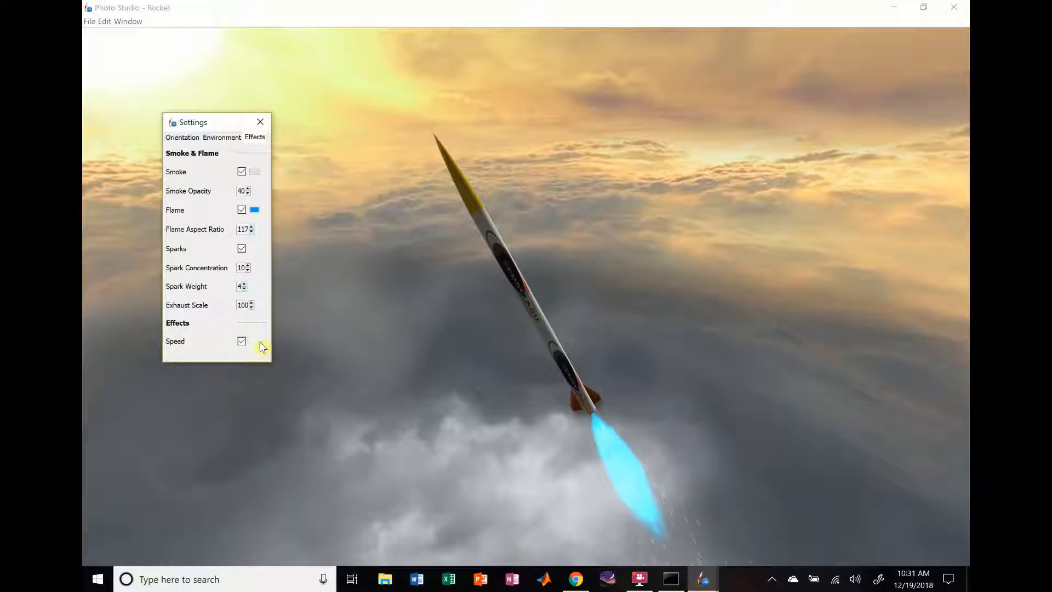
pyautogui.click(261, 122)
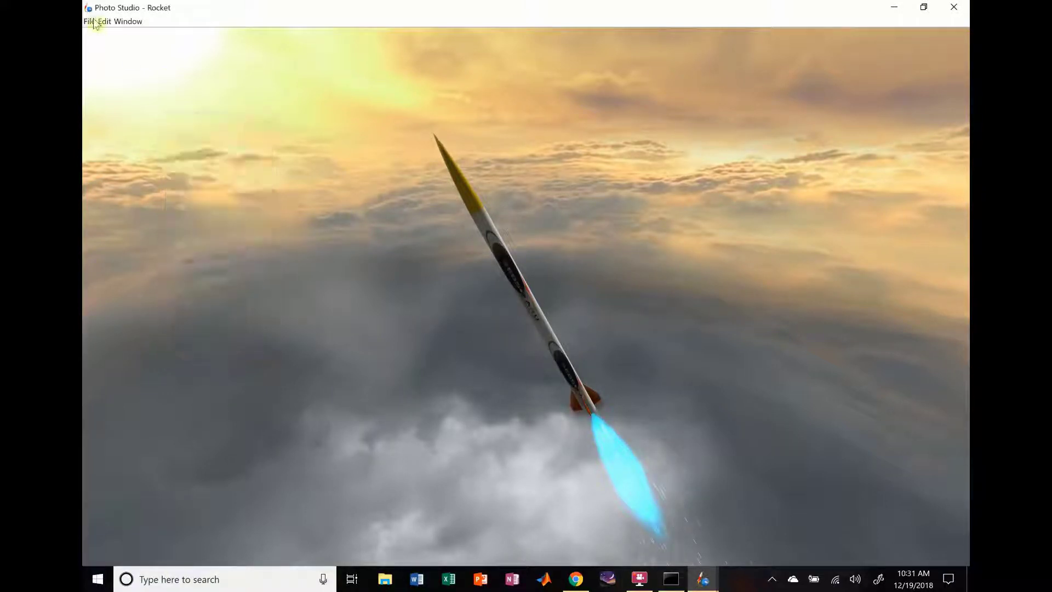
pyautogui.click(94, 22)
pyautogui.moveTo(126, 25)
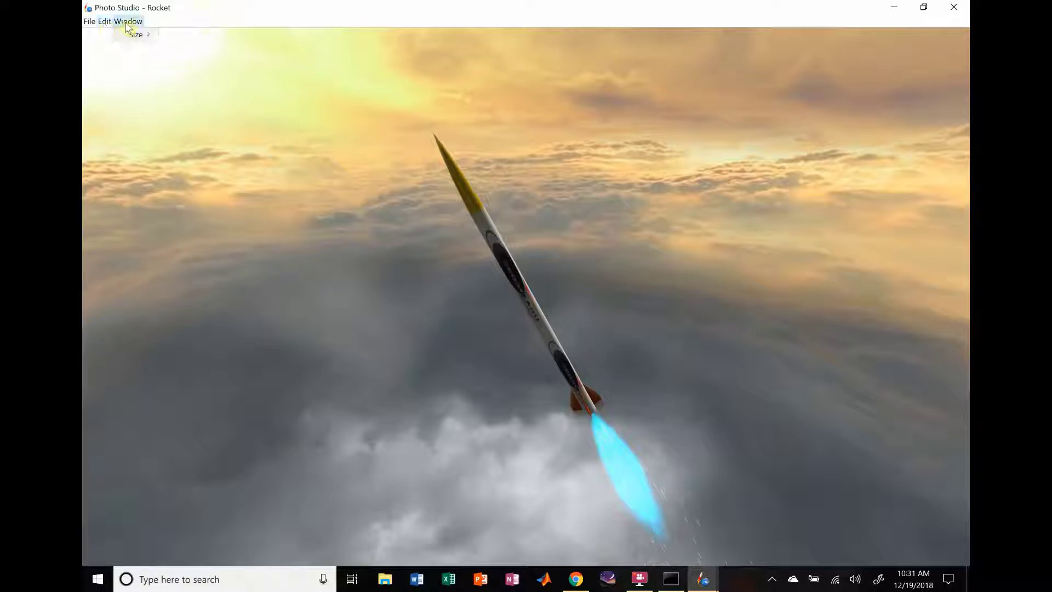
pyautogui.click(374, 278)
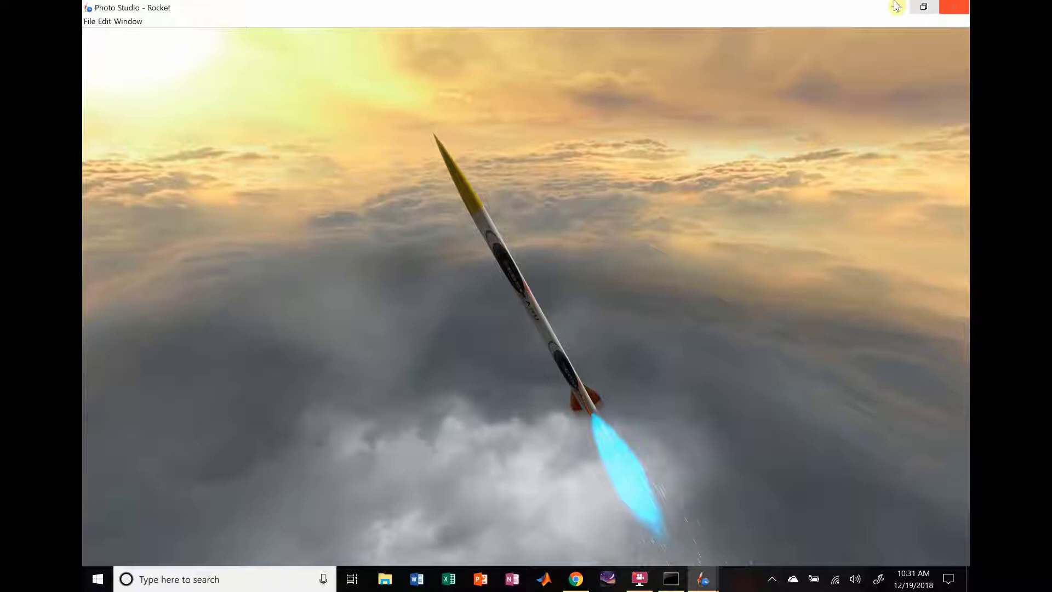
pyautogui.click(702, 582)
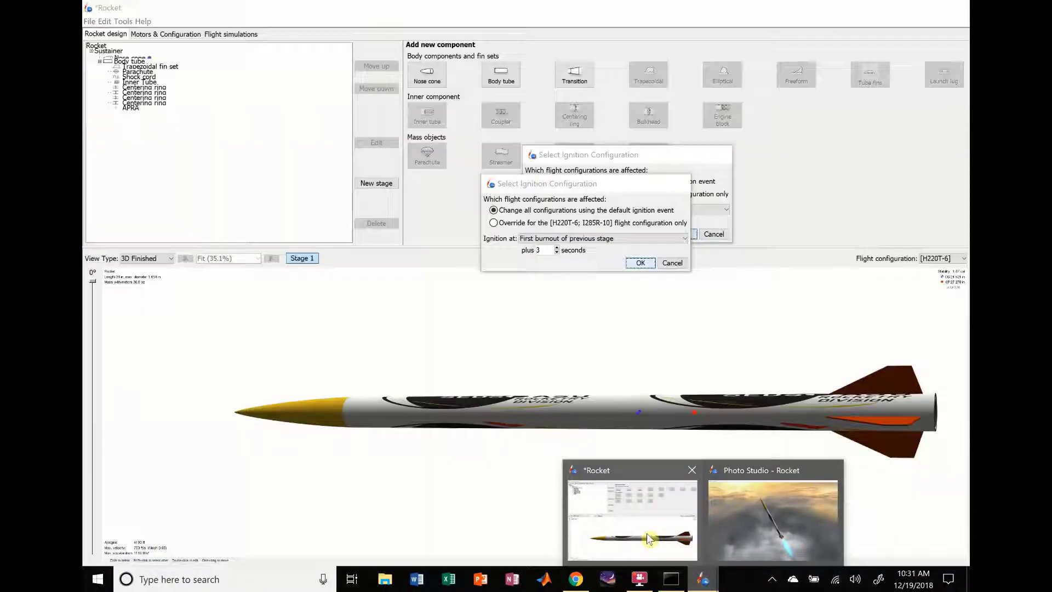
# - Bring the main design window forward and switch its view type from 3D finished to Side view
pyautogui.click(648, 538)
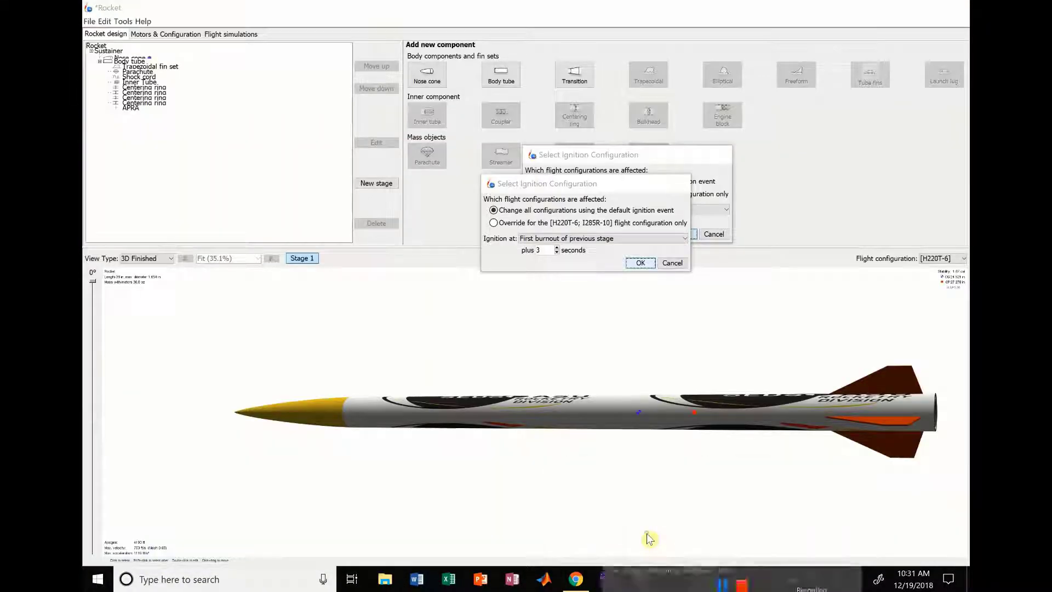
pyautogui.moveTo(482, 359); pyautogui.dragTo(532, 396)
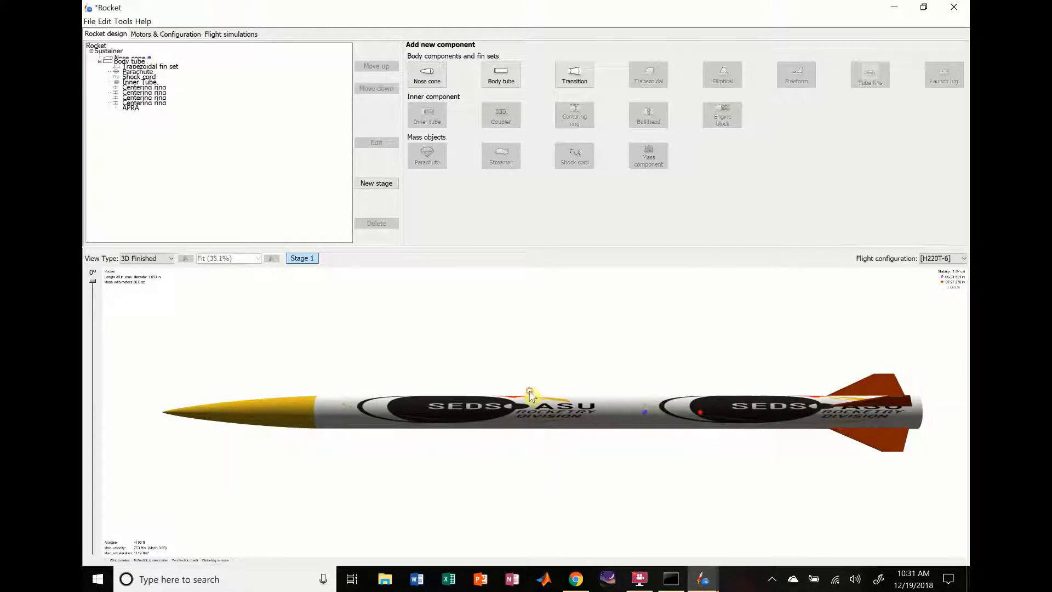
pyautogui.click(151, 258)
pyautogui.click(144, 268)
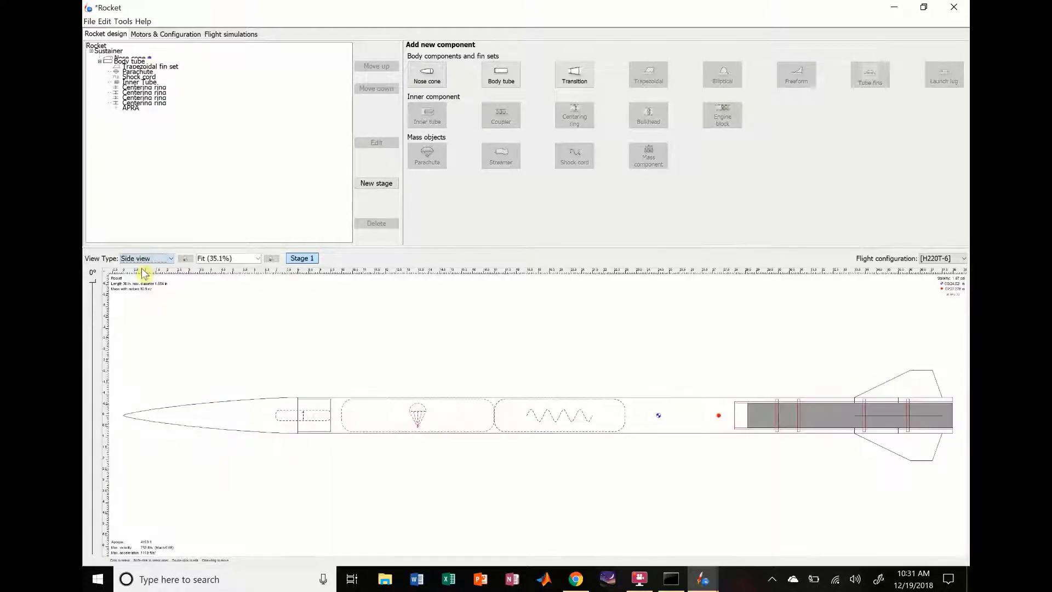
pyautogui.click(123, 22)
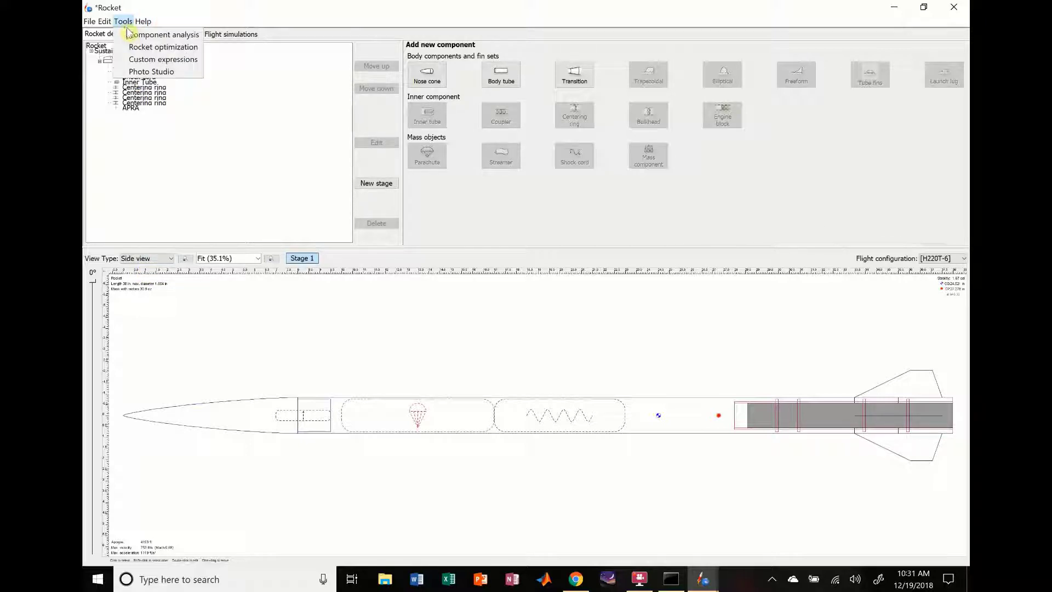
pyautogui.click(131, 36)
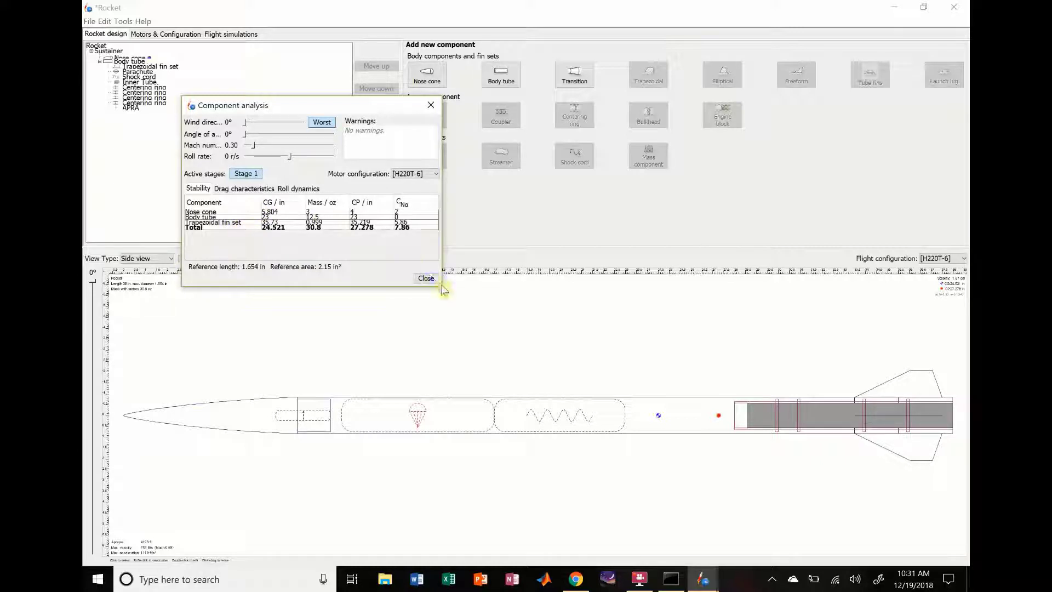
pyautogui.moveTo(441, 286); pyautogui.dragTo(579, 329)
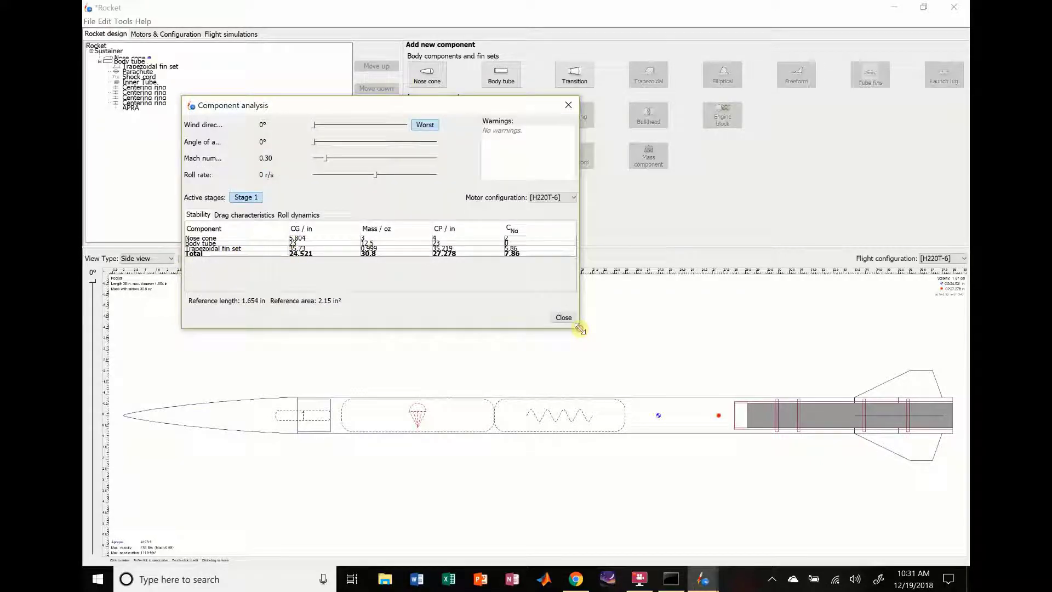
pyautogui.click(565, 319)
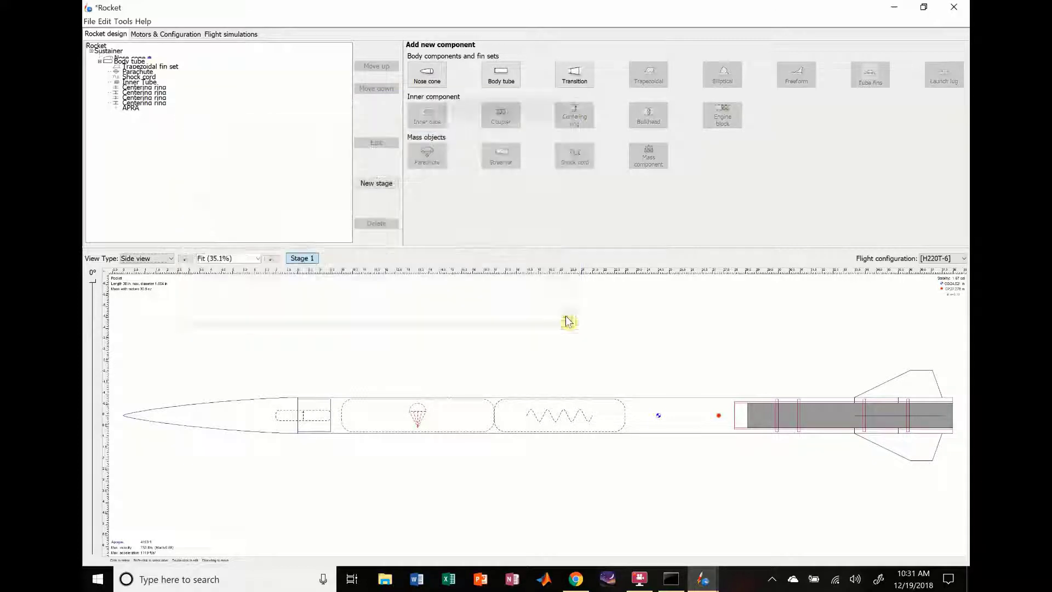
pyautogui.click(122, 22)
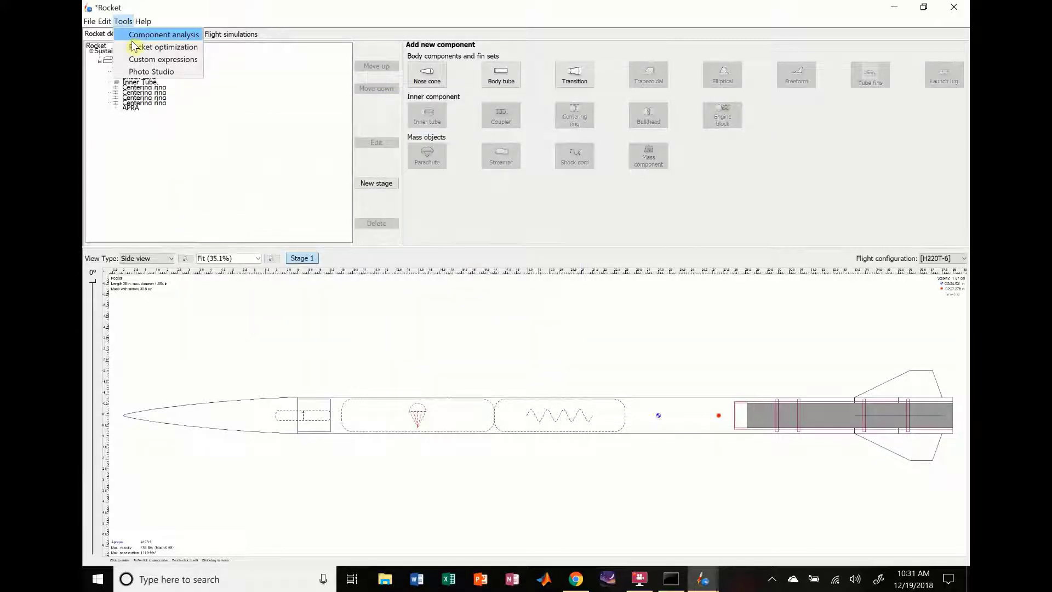
pyautogui.click(141, 60)
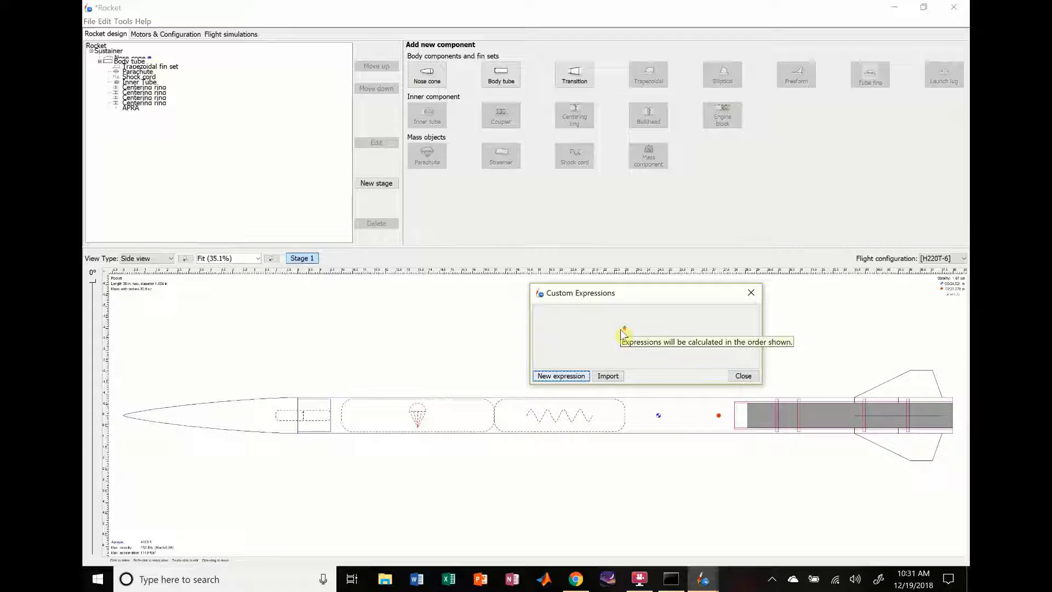
pyautogui.click(752, 293)
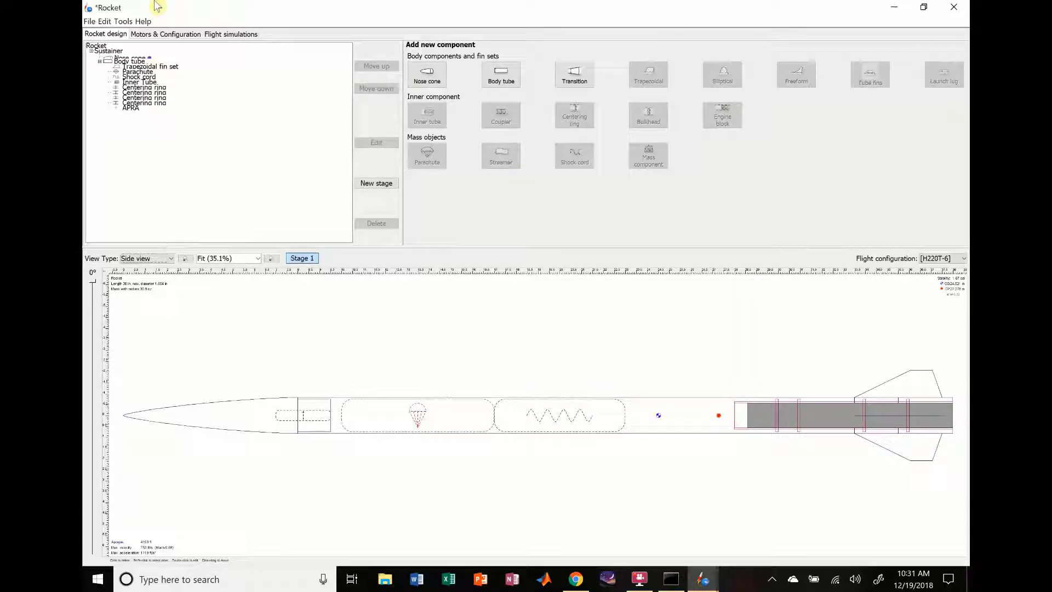
pyautogui.click(125, 21)
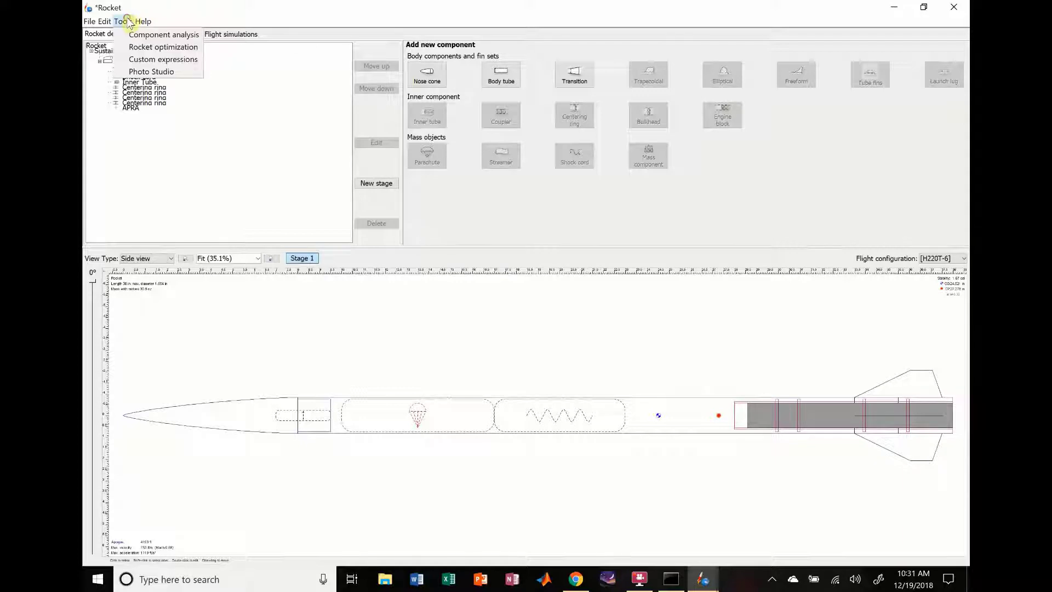
# - Open the Rocket optimization dialog, then move it up and enlarge it
pyautogui.click(142, 51)
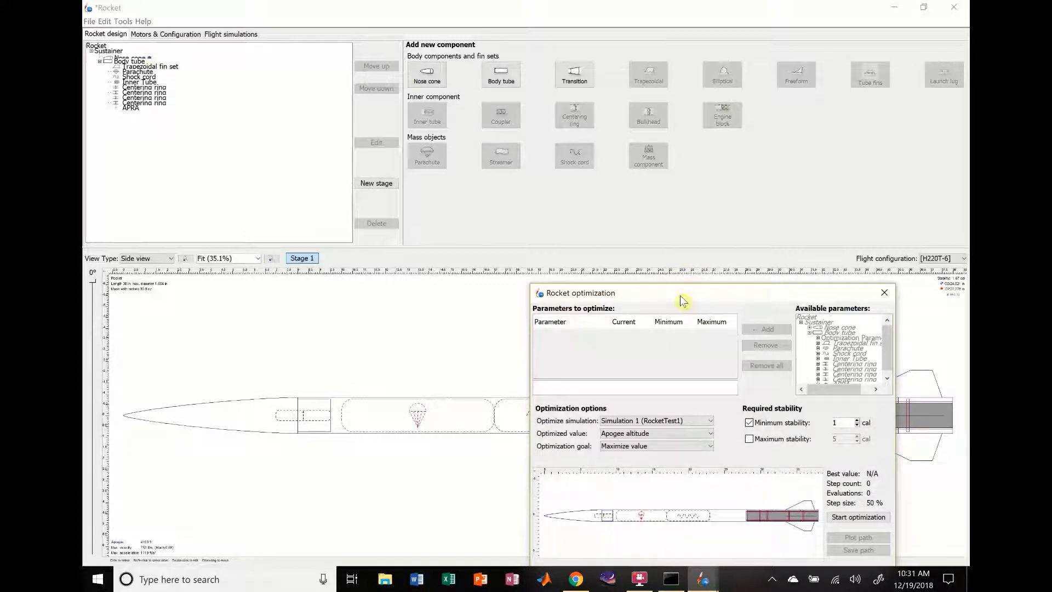
pyautogui.moveTo(679, 296); pyautogui.dragTo(483, 90)
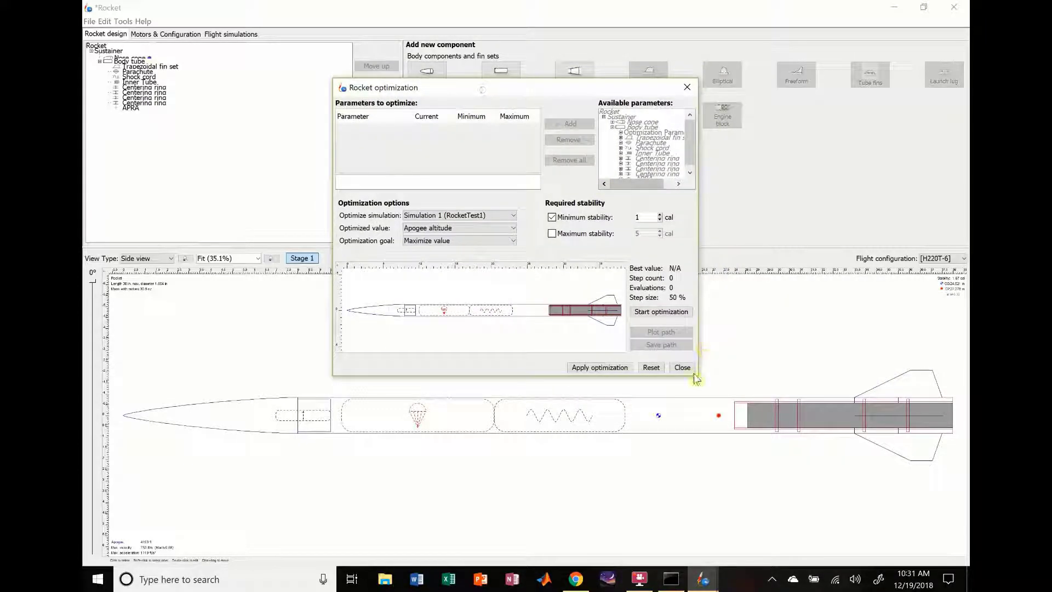
pyautogui.moveTo(700, 377); pyautogui.dragTo(968, 565)
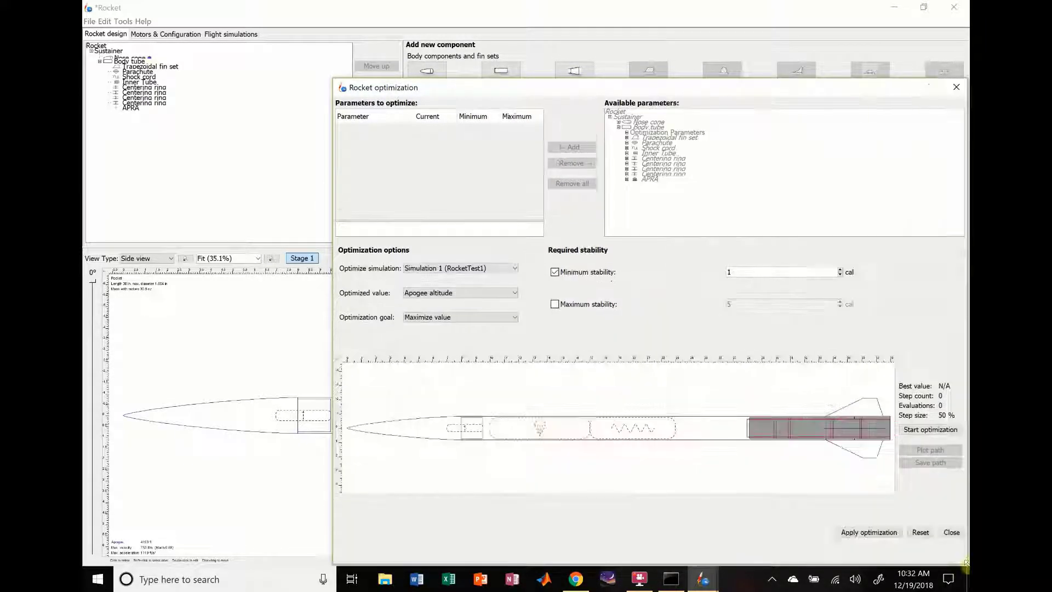
pyautogui.moveTo(688, 88); pyautogui.dragTo(535, 36)
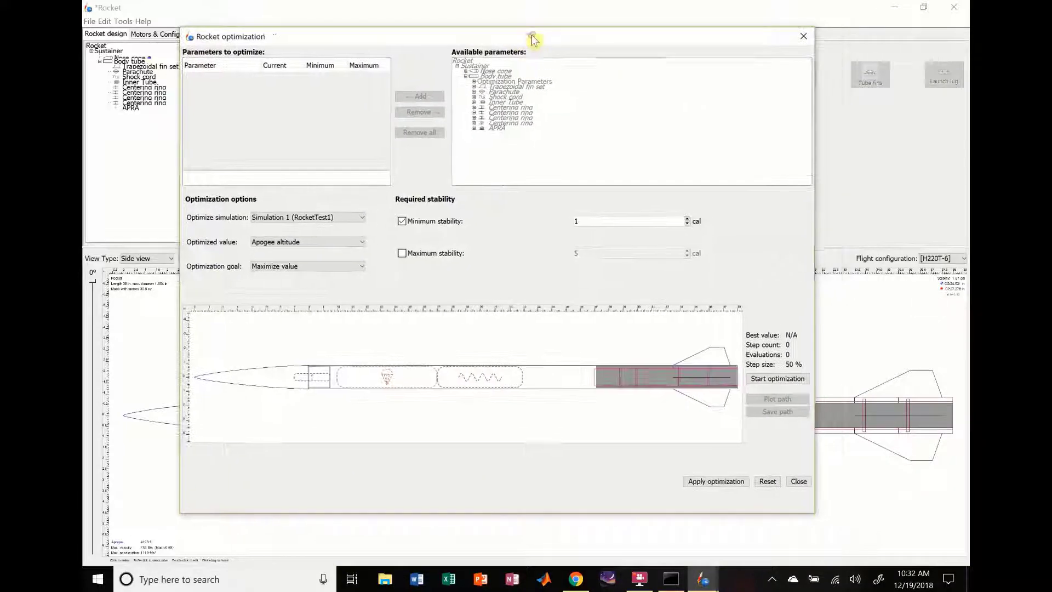
# - Expand the Nose cone and Body tube parameter branches and select Nose cone Length
pyautogui.click(515, 97)
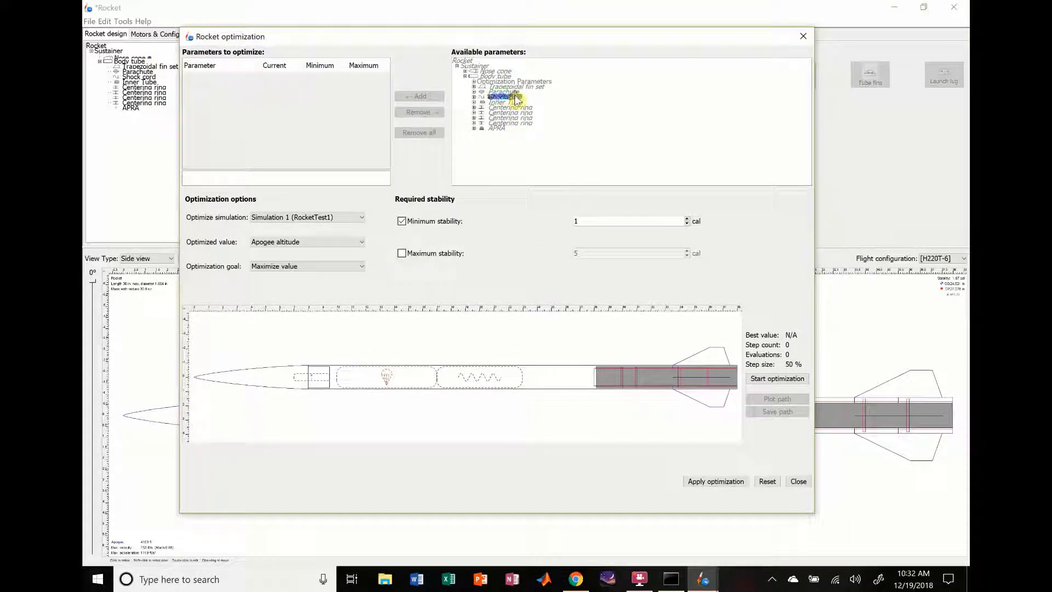
pyautogui.click(465, 71)
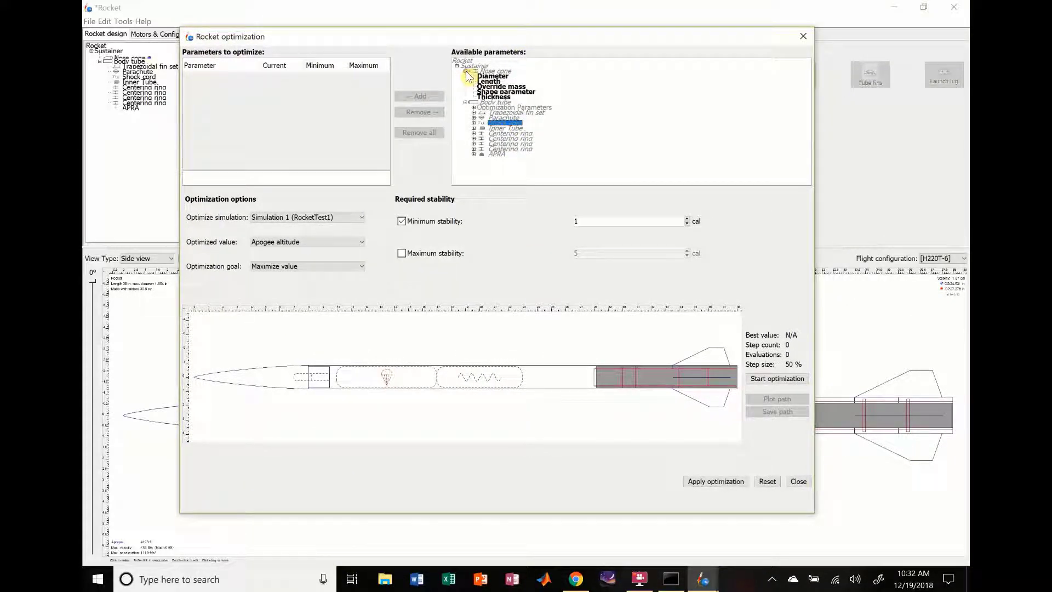
pyautogui.click(464, 103)
pyautogui.click(465, 104)
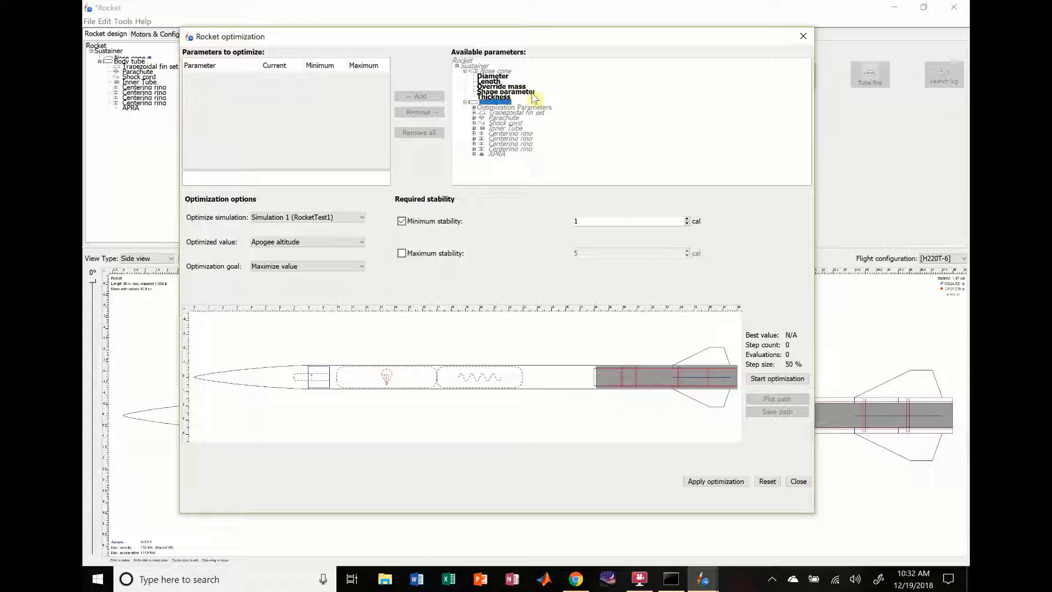
pyautogui.doubleClick(474, 105)
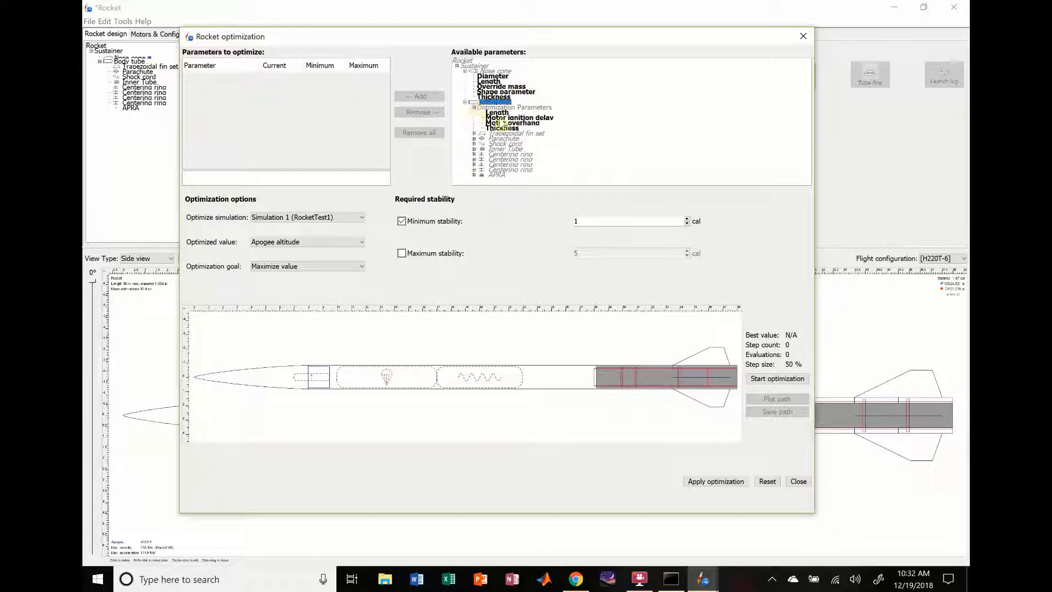
pyautogui.click(485, 71)
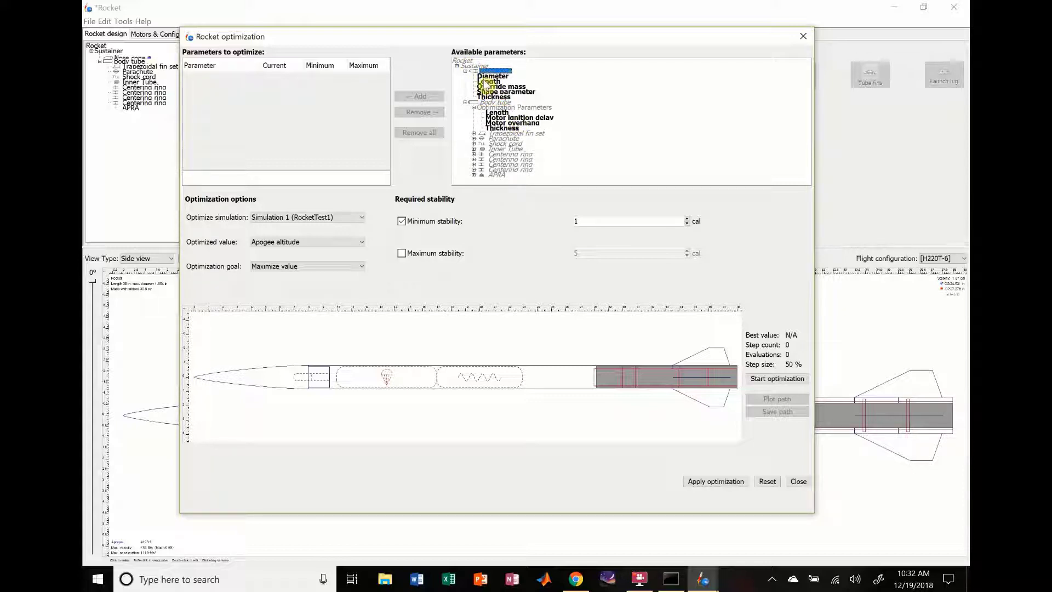
pyautogui.click(489, 81)
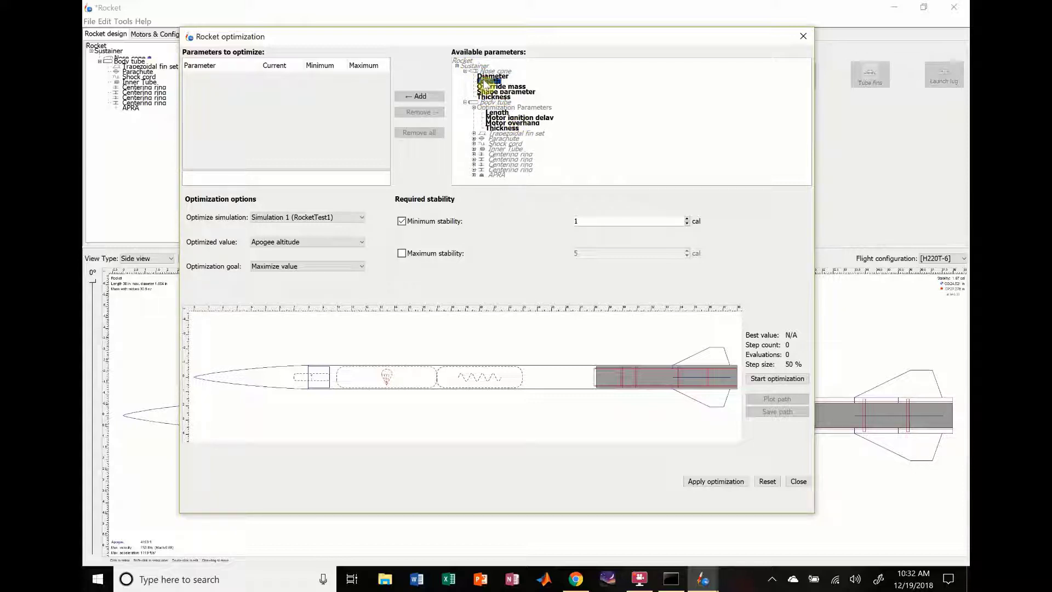
# - Optimize nose cone Length for apogee with minimum stability 1.25 cal, and apply the 4 in result
pyautogui.click(422, 97)
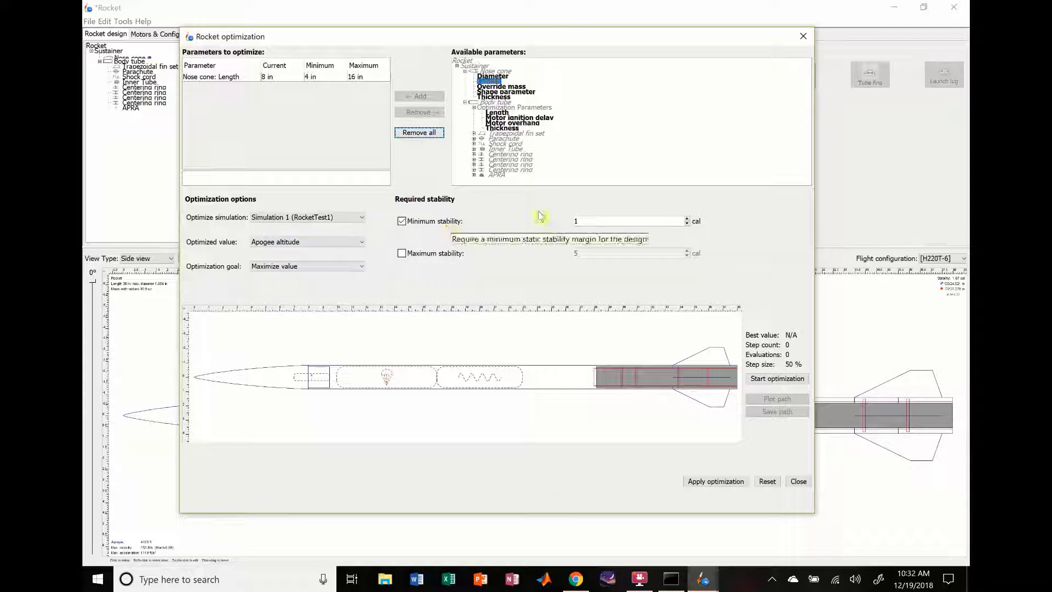
pyautogui.click(617, 219)
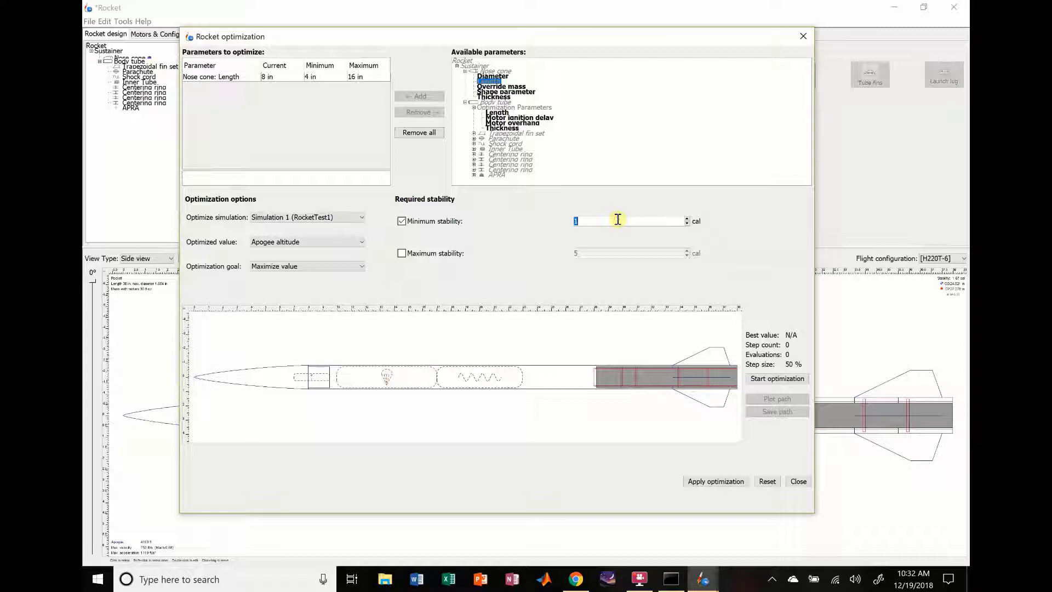
pyautogui.write('1.25')
pyautogui.click(403, 255)
pyautogui.click(403, 255)
pyautogui.click(774, 381)
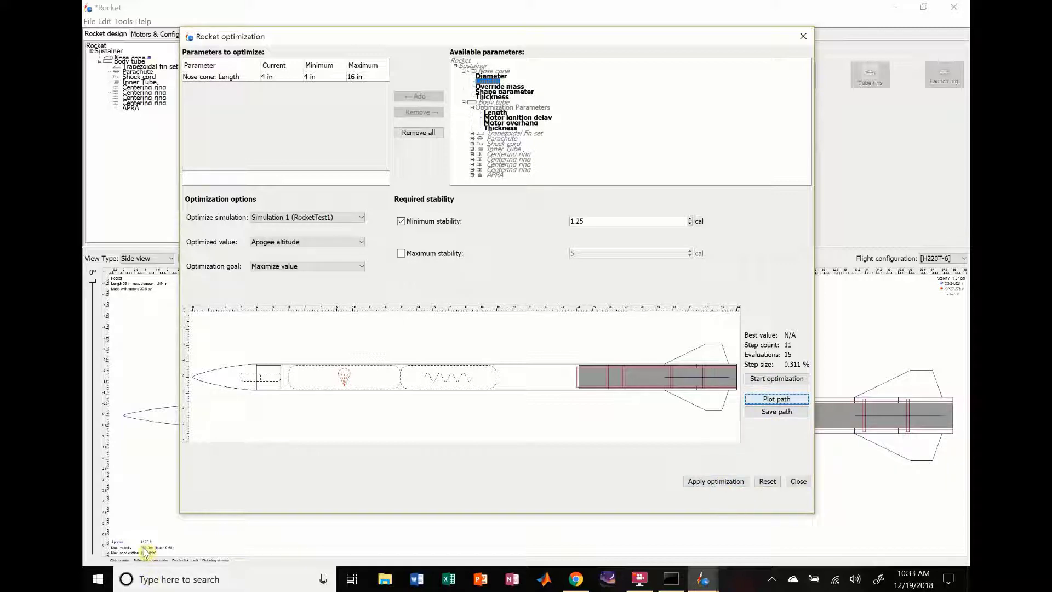
pyautogui.click(727, 482)
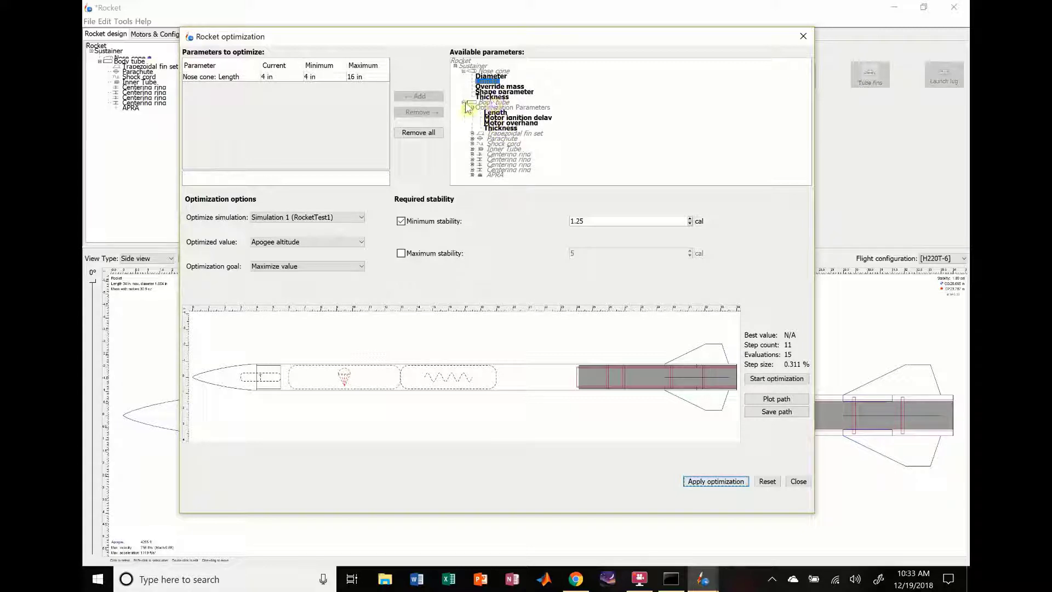
# - Collapse the Nose cone branch and expand Body tube down to the Trapezoidal fin set
pyautogui.click(464, 103)
pyautogui.click(464, 71)
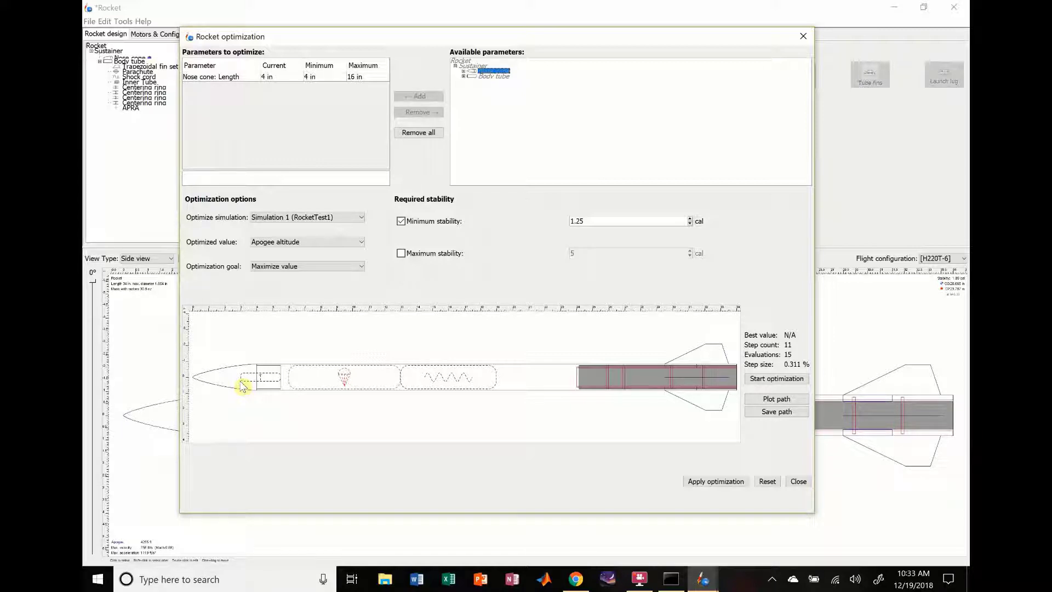
pyautogui.click(464, 76)
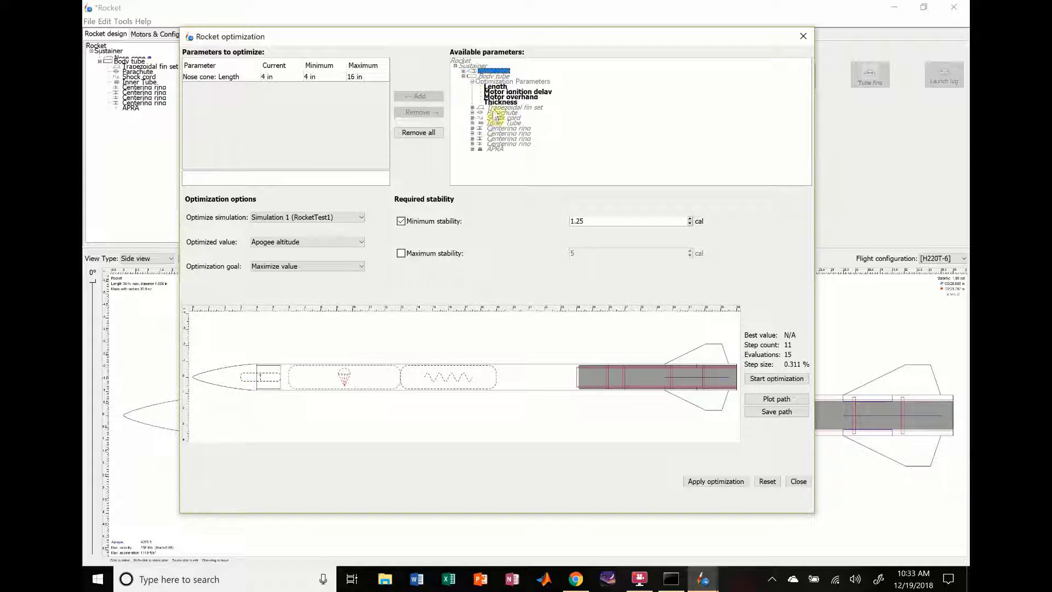
pyautogui.click(500, 107)
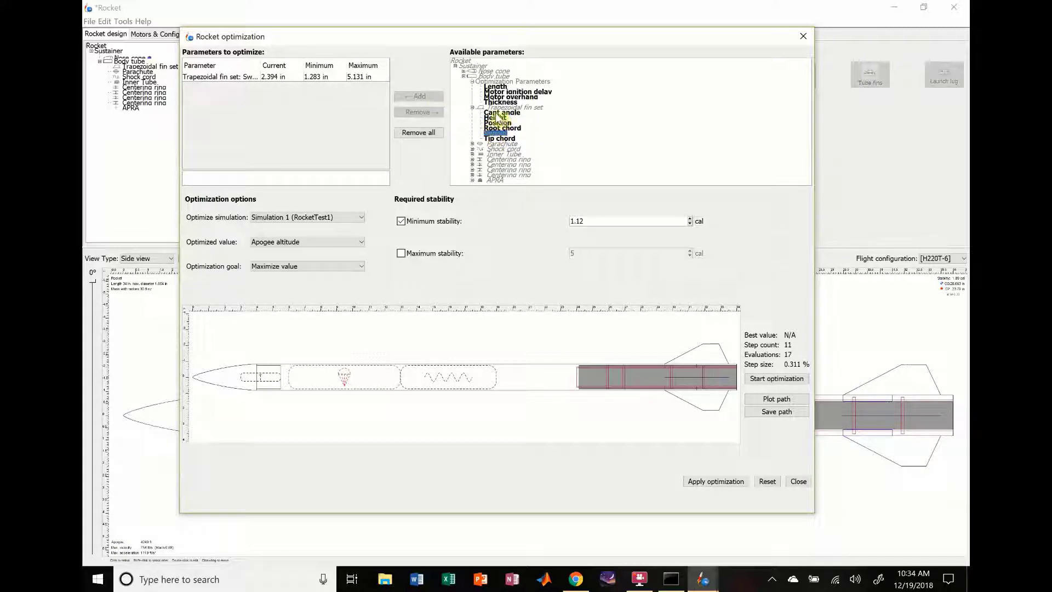
# - Add fin Cant angle, Height, Position, Root chord and Tip chord to the parameters to optimize
pyautogui.click(499, 113)
pyautogui.click(419, 97)
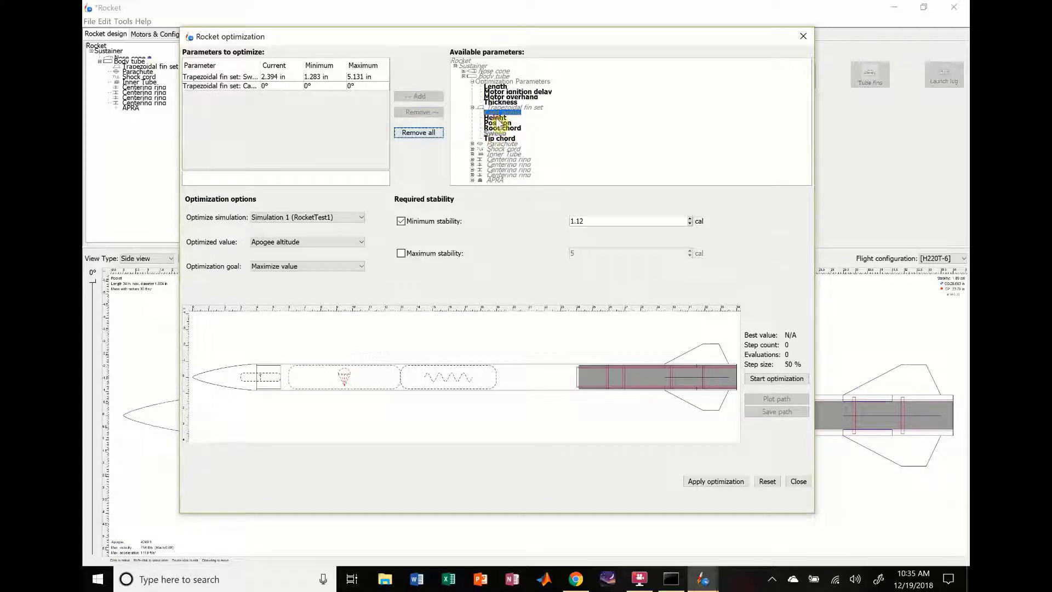
pyautogui.click(495, 117)
pyautogui.click(419, 97)
pyautogui.click(497, 122)
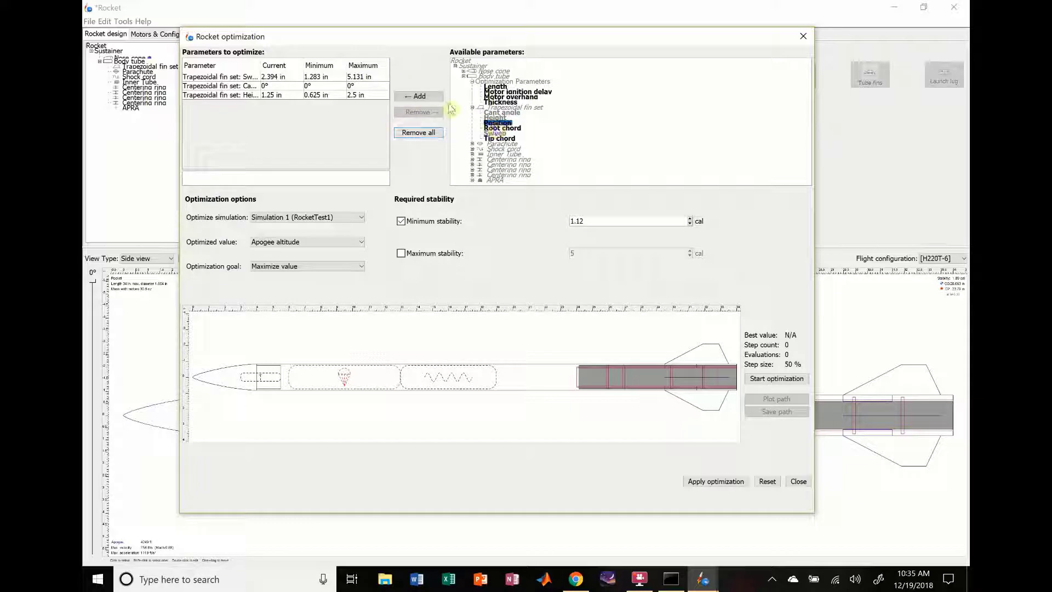
pyautogui.click(419, 96)
pyautogui.click(495, 128)
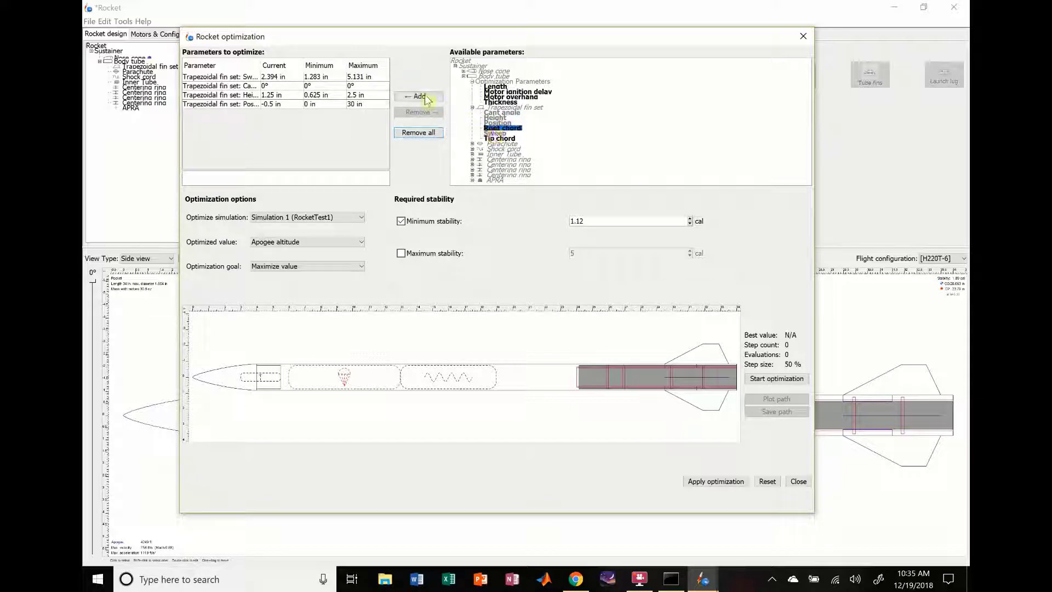
pyautogui.click(420, 97)
pyautogui.click(498, 139)
pyautogui.click(419, 96)
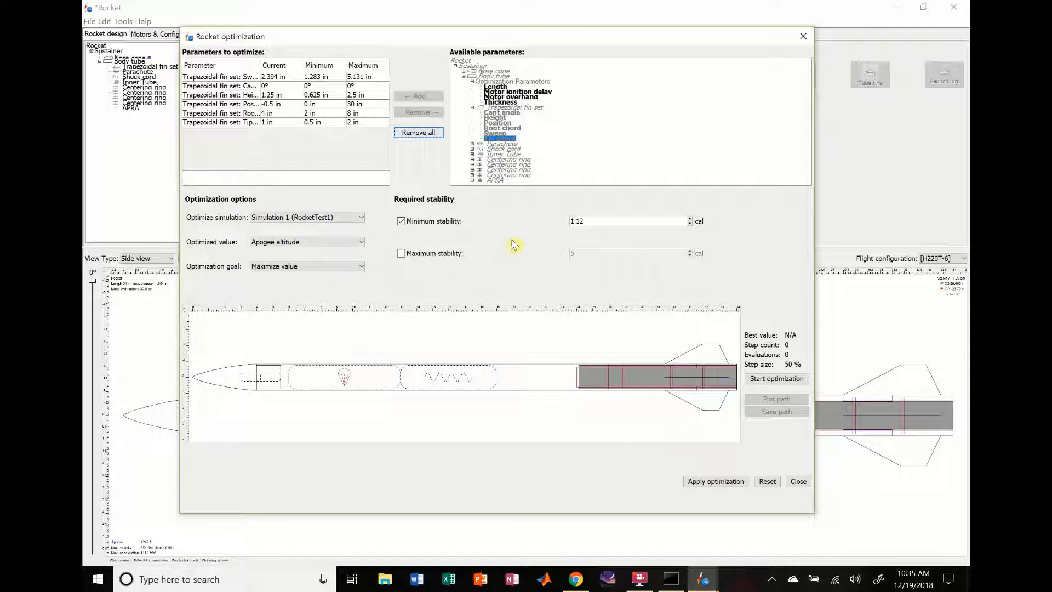
pyautogui.click(708, 482)
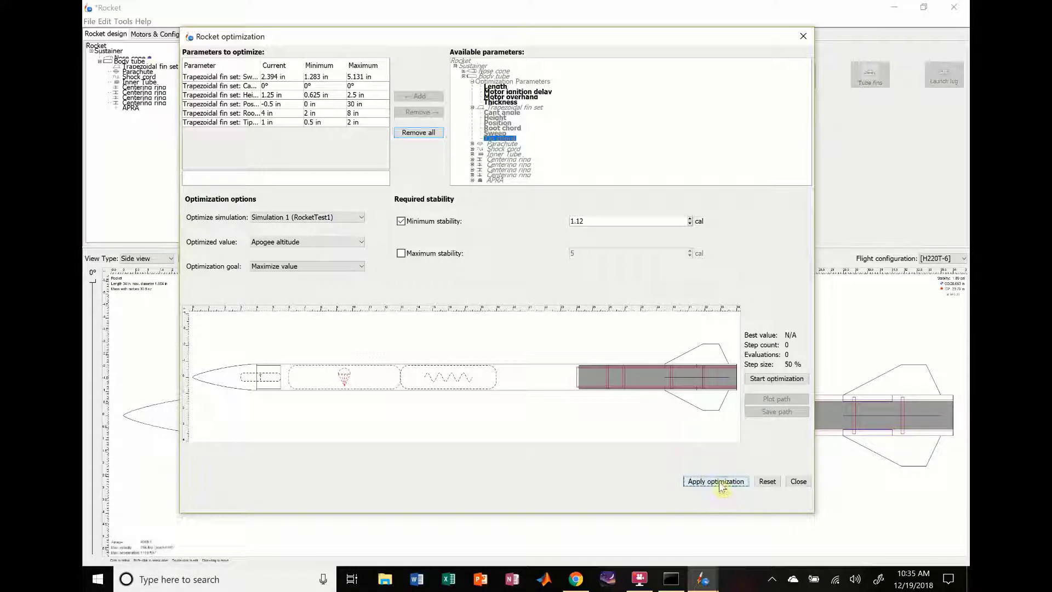
# - Run the fin optimization to a best apogee of 7871 ft, check the maximum limits, and apply it
pyautogui.click(782, 381)
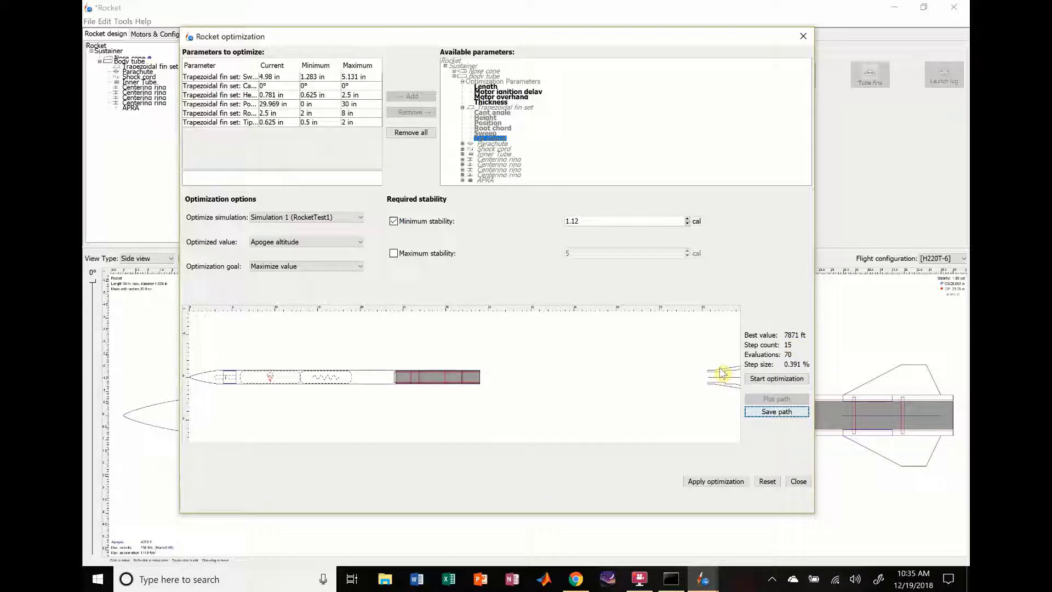
pyautogui.click(272, 78)
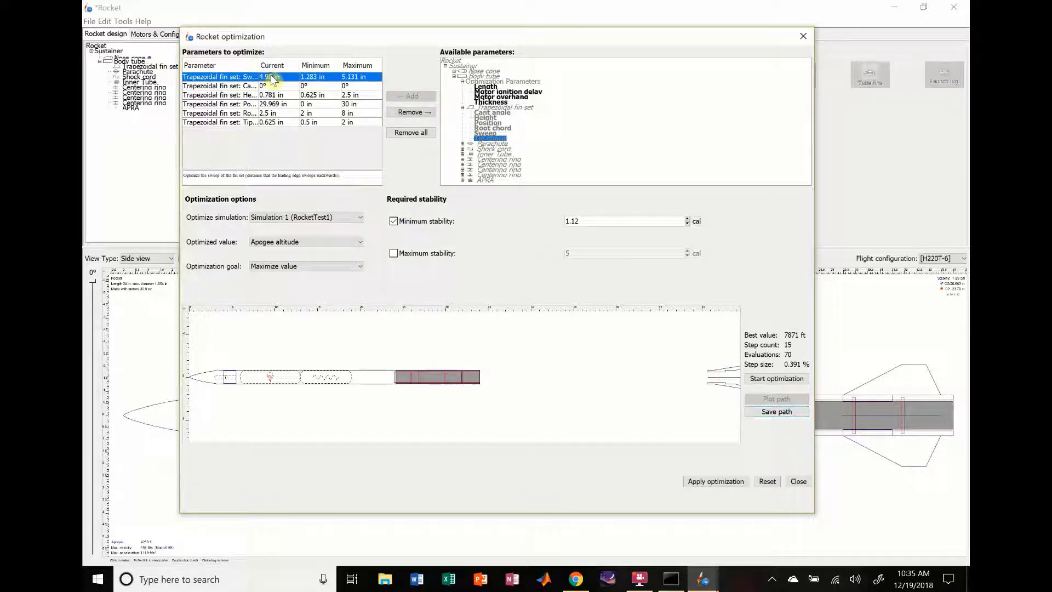
pyautogui.doubleClick(349, 114)
pyautogui.doubleClick(349, 95)
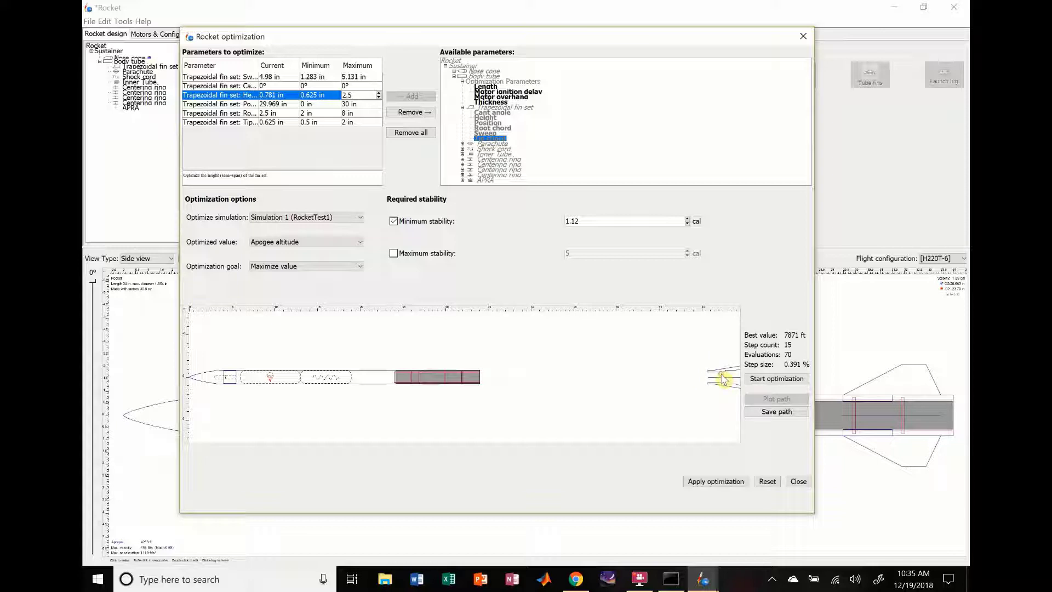
pyautogui.click(720, 481)
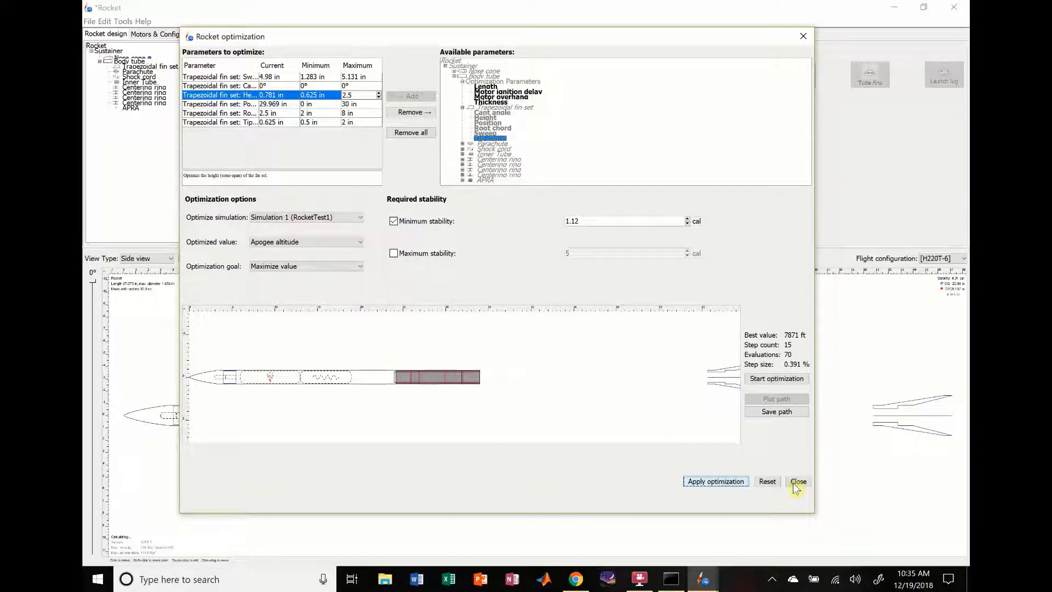
# - Close the Rocket optimization dialog and browse the menus without making changes
pyautogui.click(796, 482)
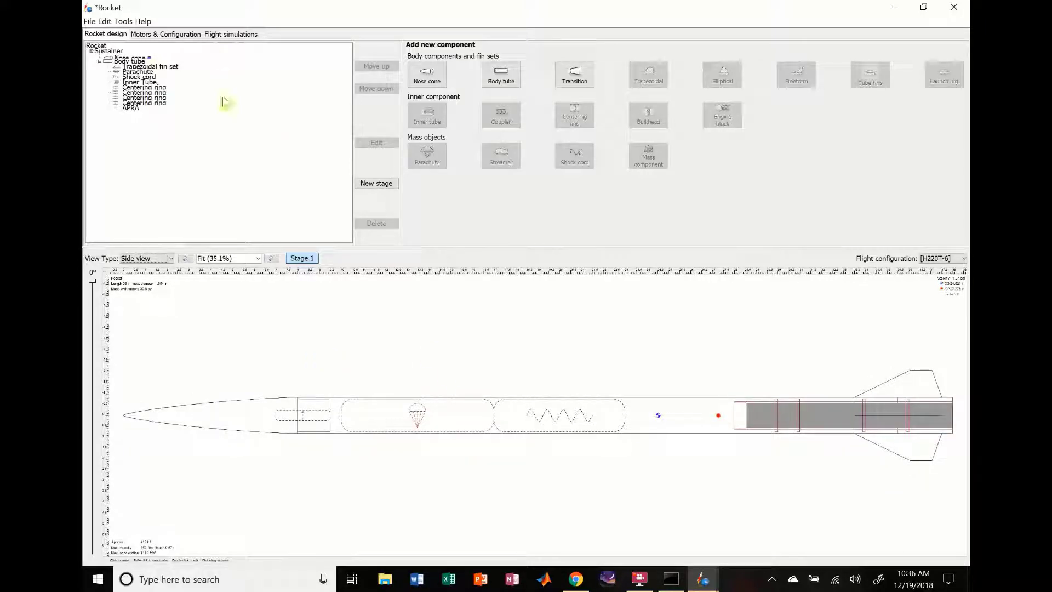
pyautogui.click(89, 22)
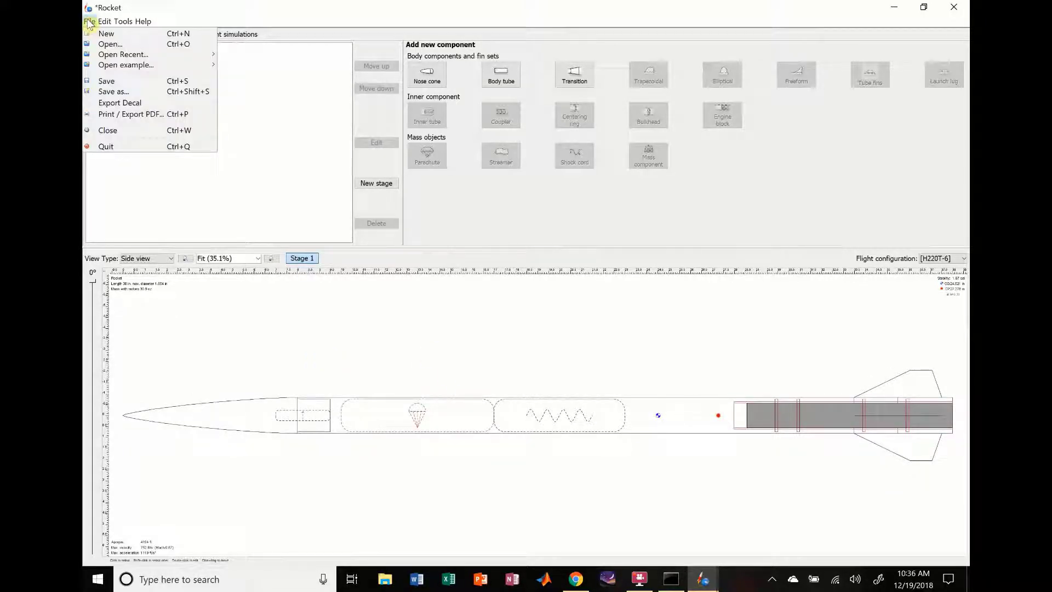
pyautogui.moveTo(129, 23)
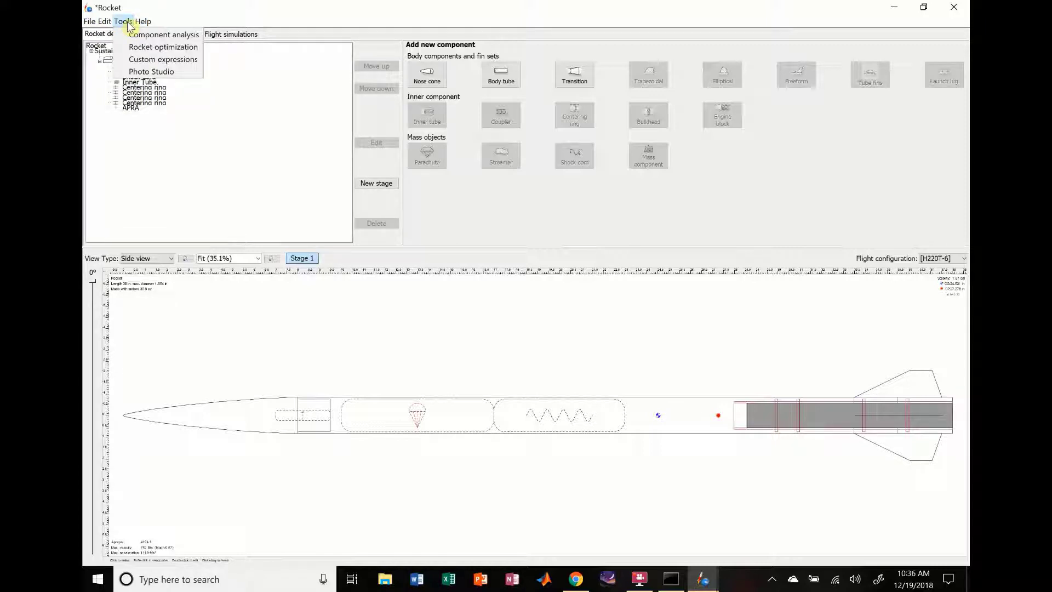
pyautogui.click(279, 144)
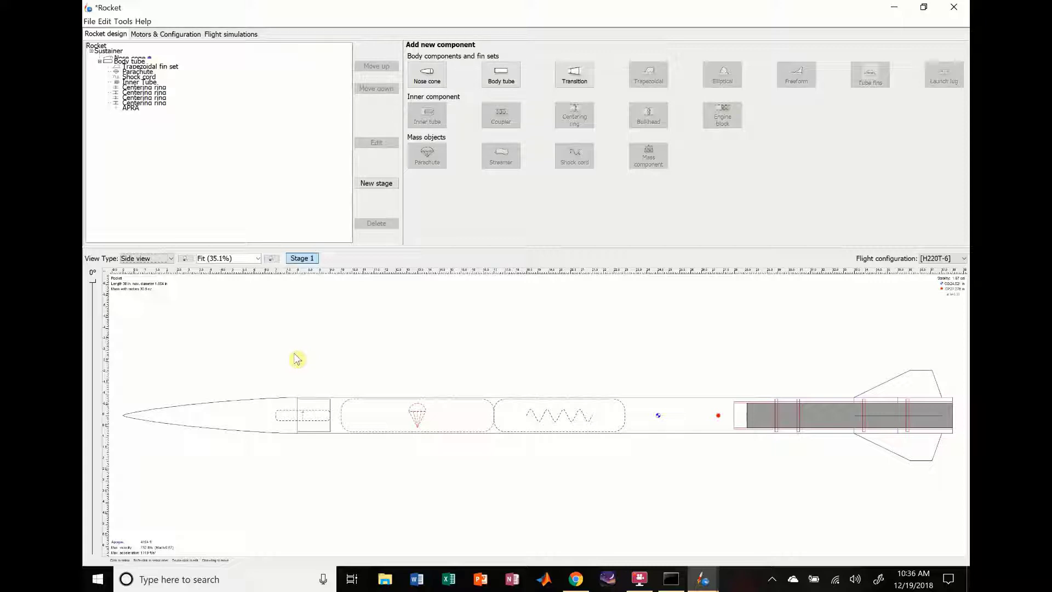
# - Select the Nose cone in the Rocket design component tree
pyautogui.click(237, 423)
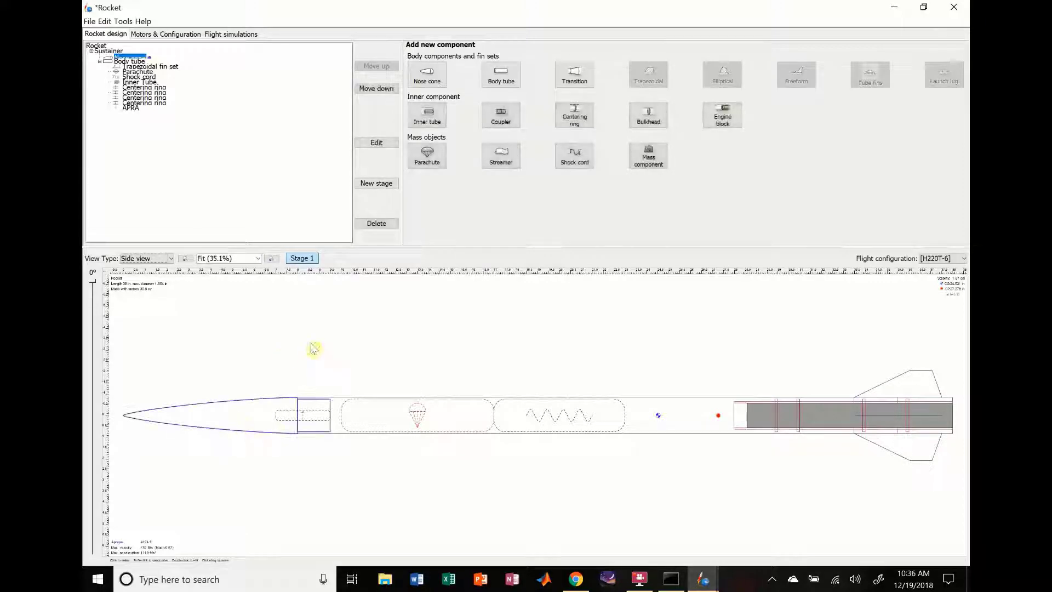